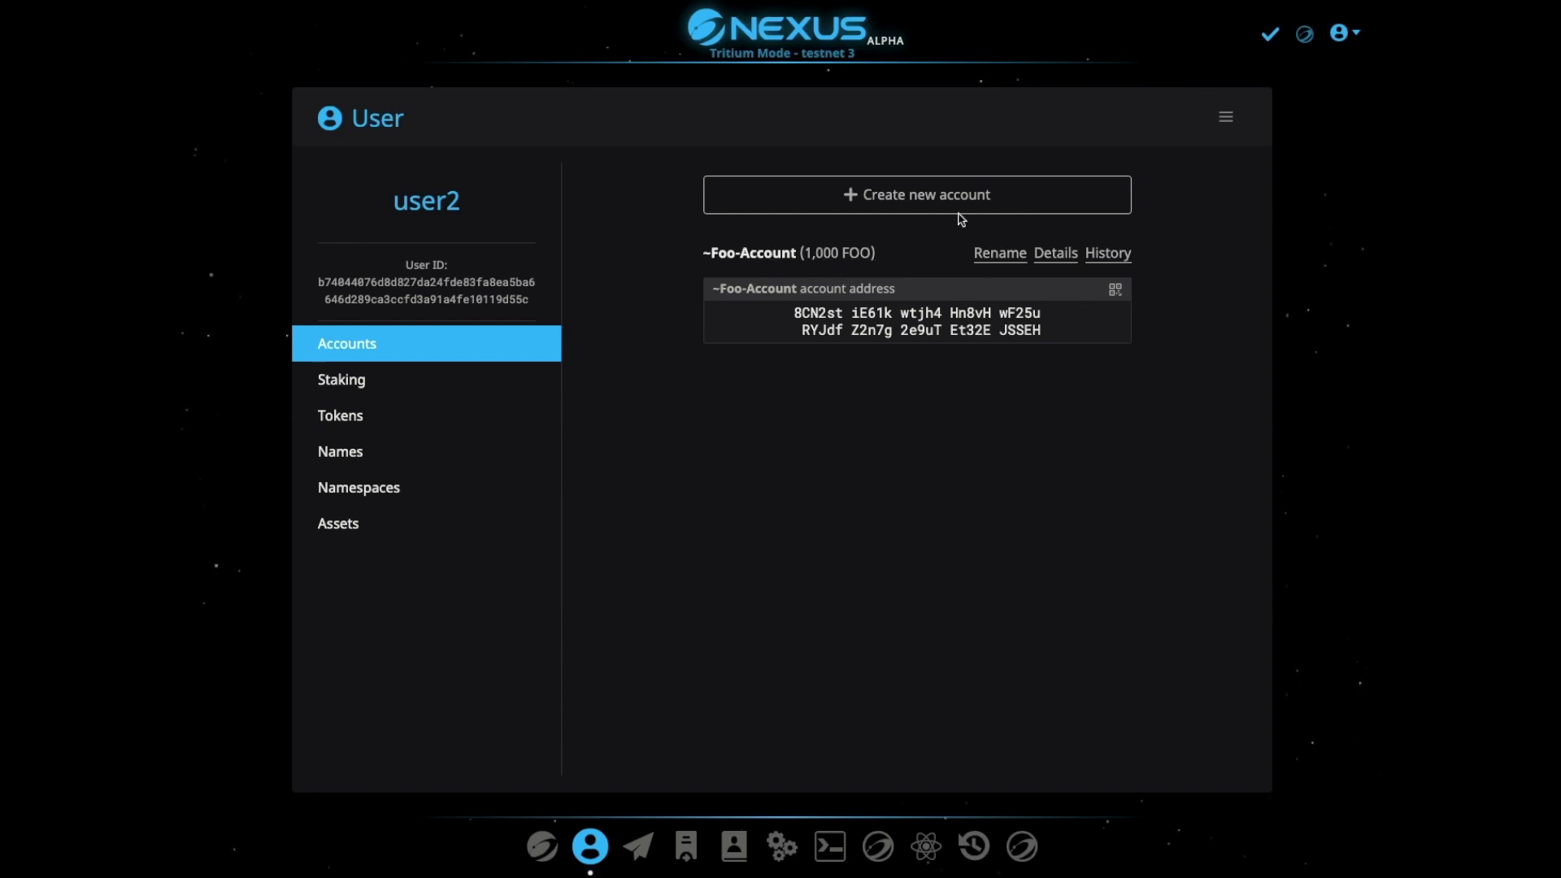
# Create the account 'Bar-Account' for the pasted BAR token address, confirming with the PIN
pyautogui.click(1015, 188)
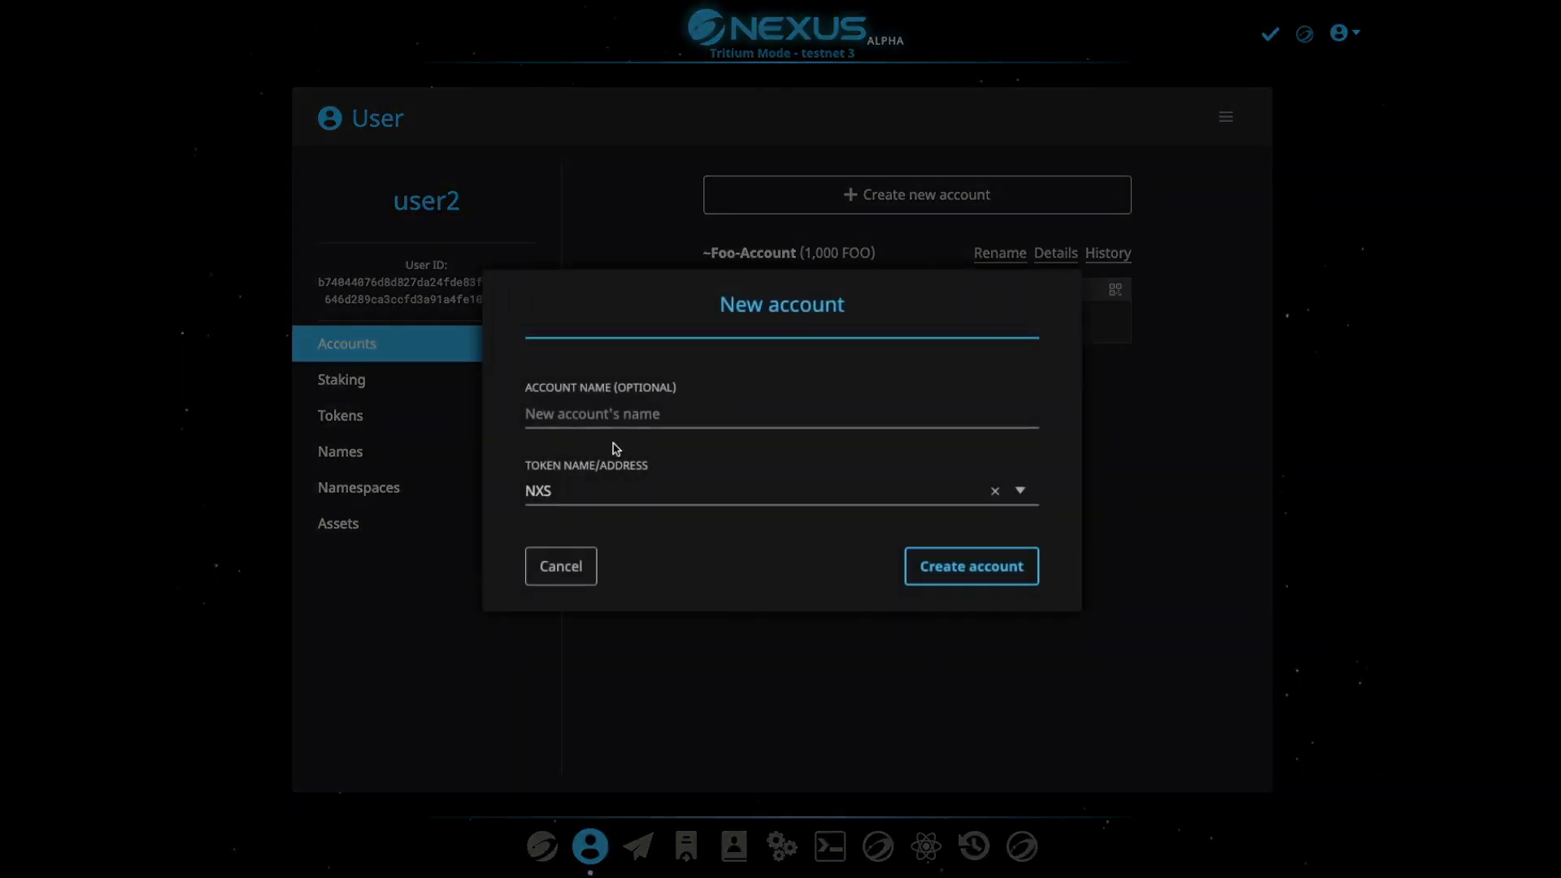
pyautogui.write('BAR')
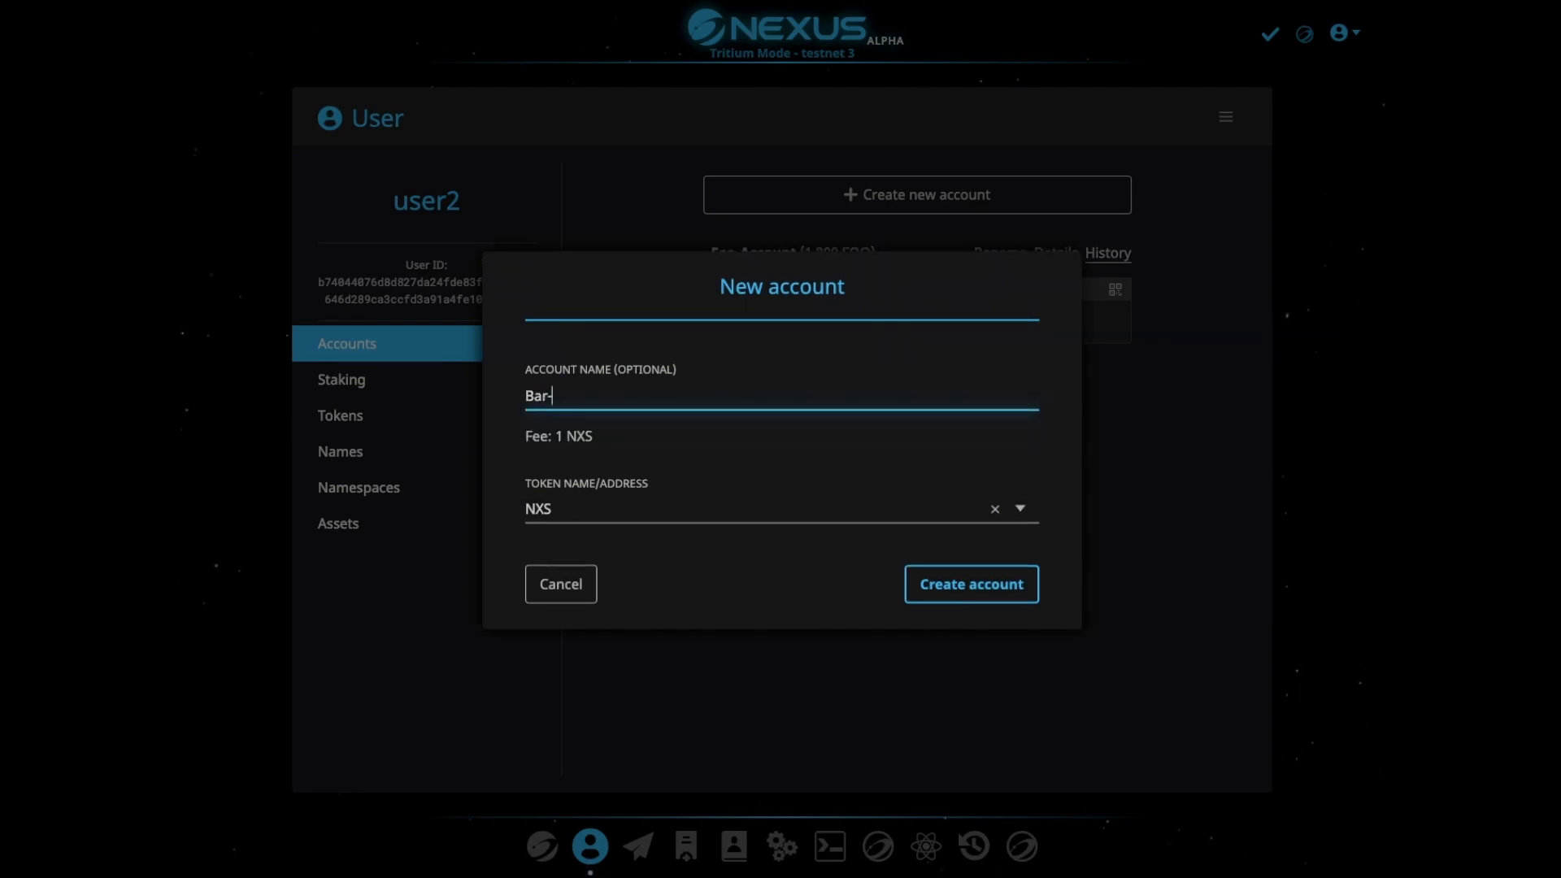
pyautogui.click(565, 509)
pyautogui.write('N')
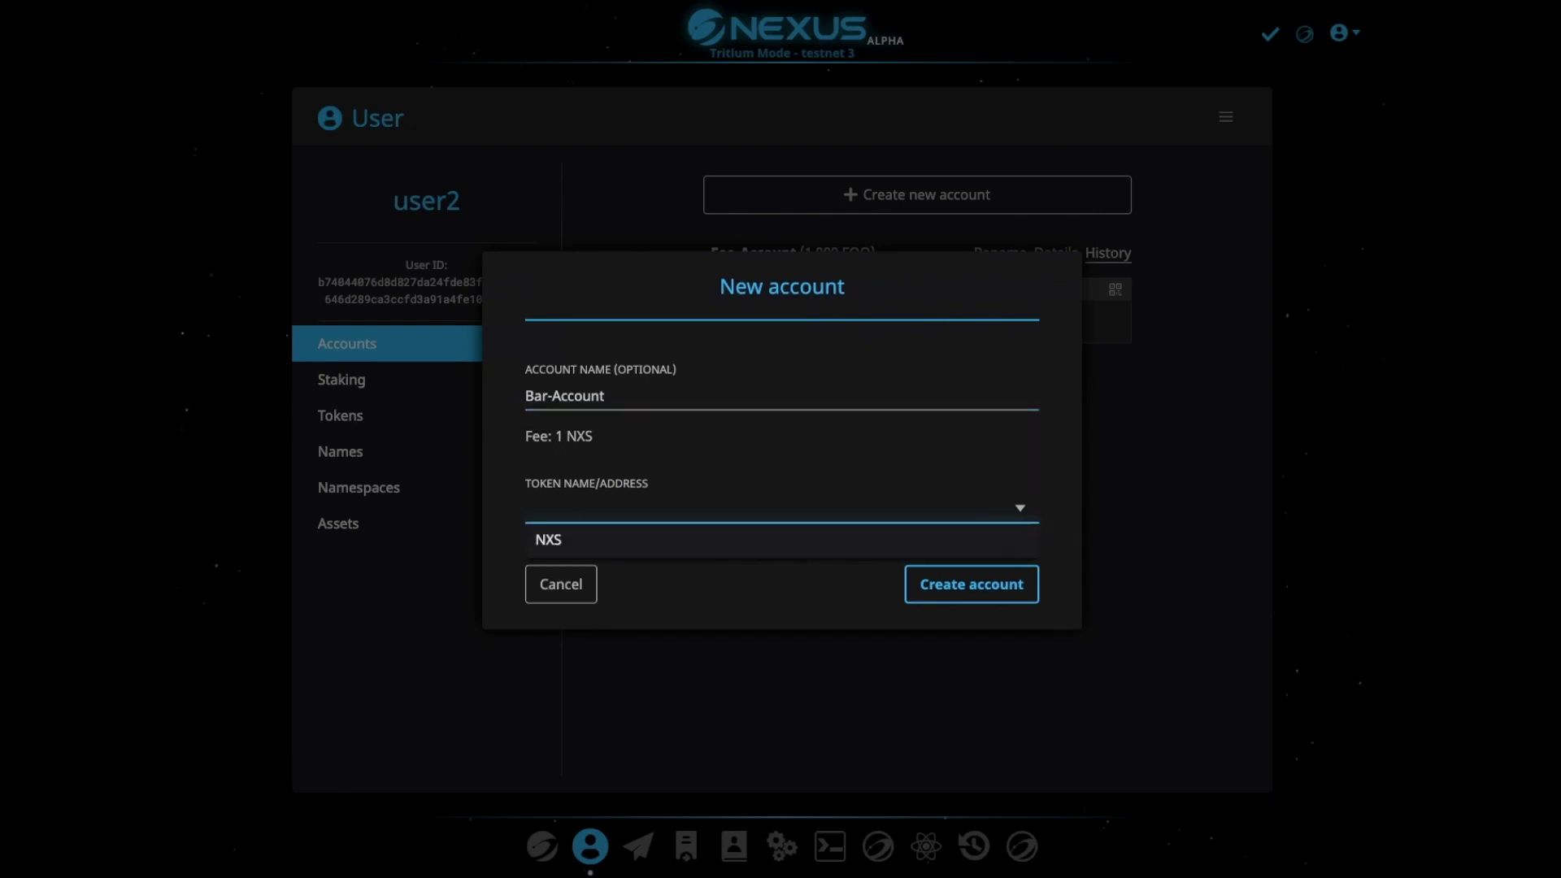
pyautogui.hotkey('ctrl', 'v')
pyautogui.click(970, 584)
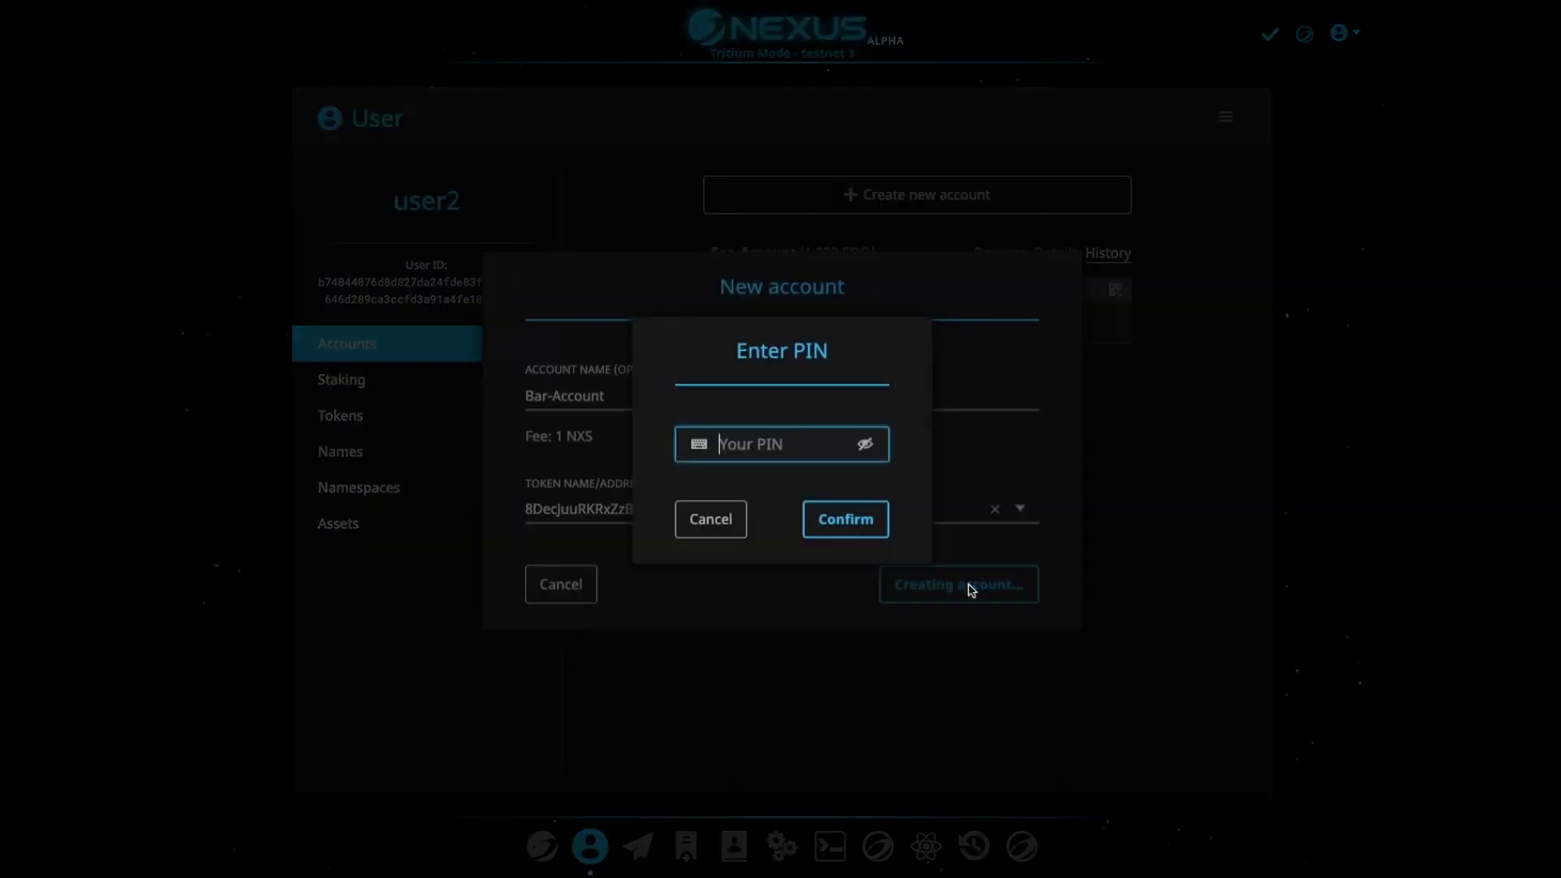
pyautogui.write('1234')
pyautogui.click(847, 521)
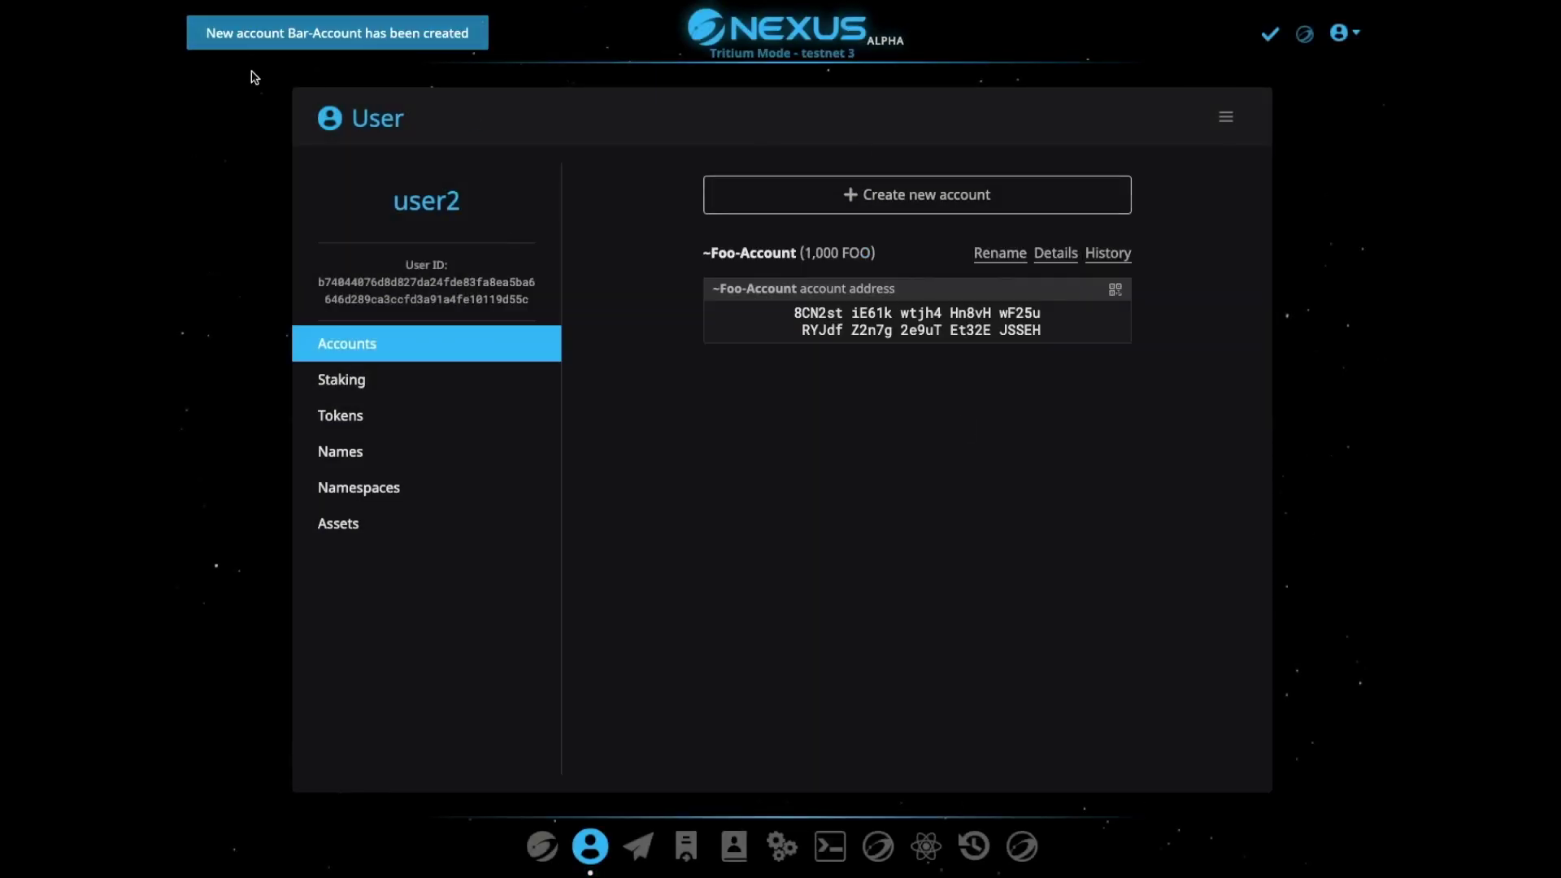
# Switch between the Tokens and Accounts lists until Bar-Account with 0 BAR appears
pyautogui.click(375, 418)
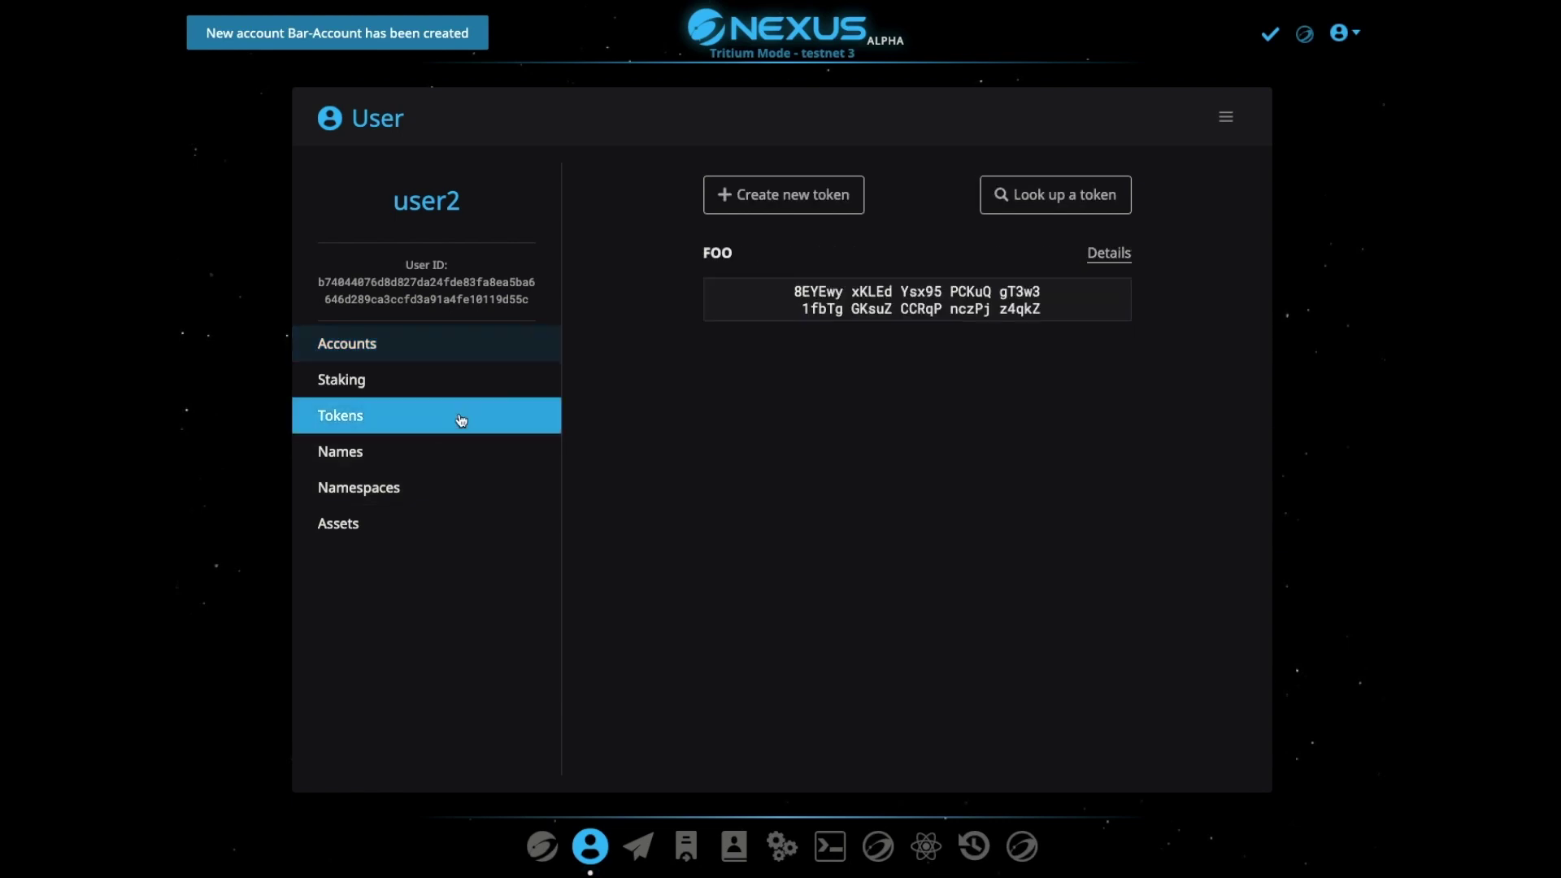
pyautogui.click(360, 351)
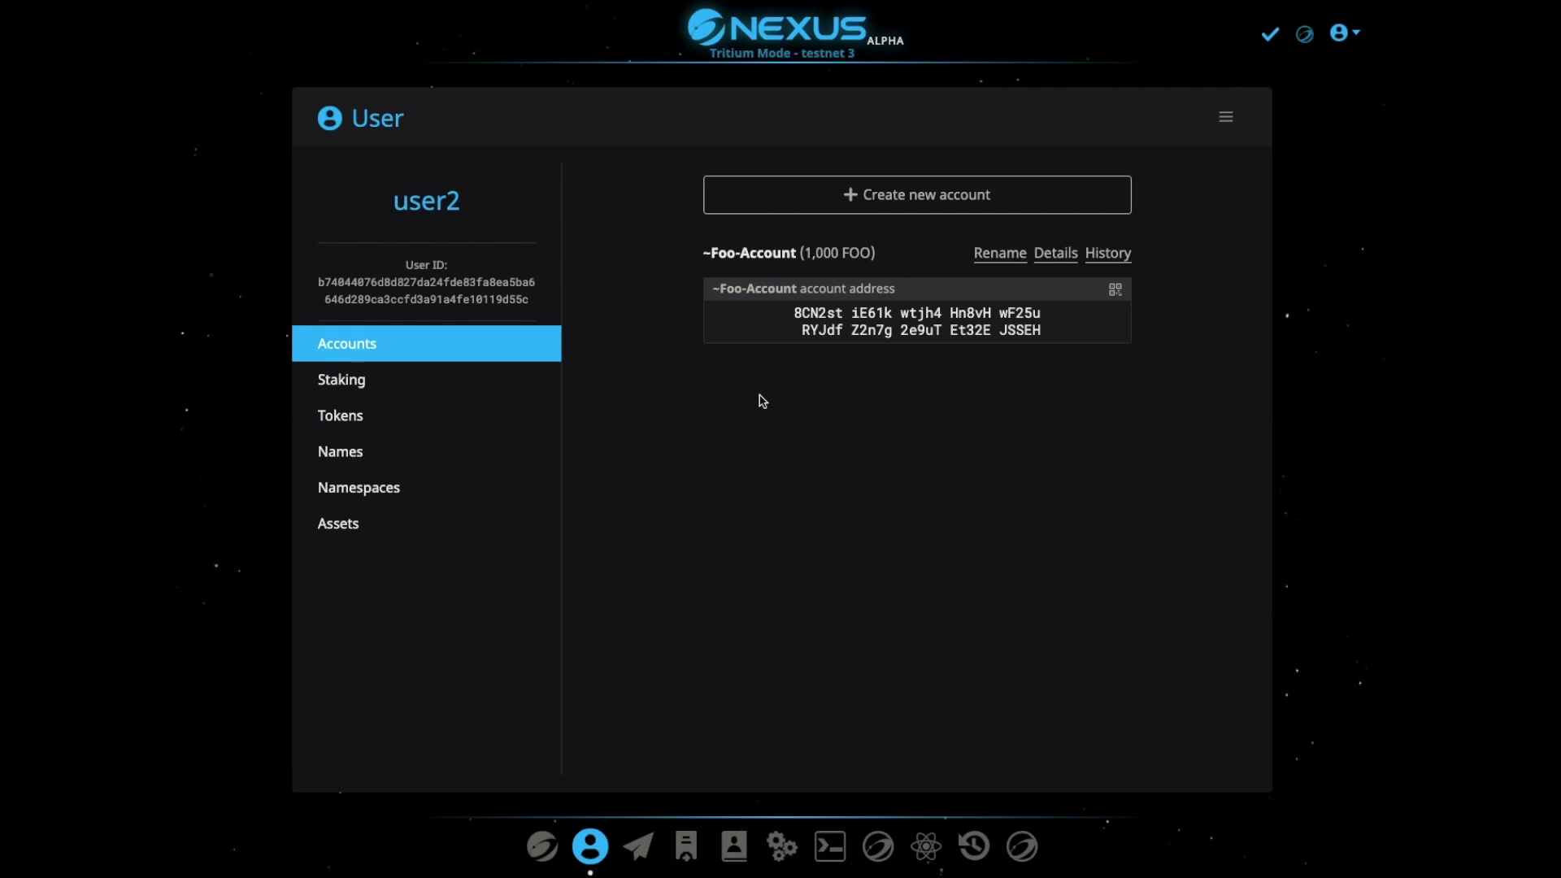
pyautogui.click(422, 417)
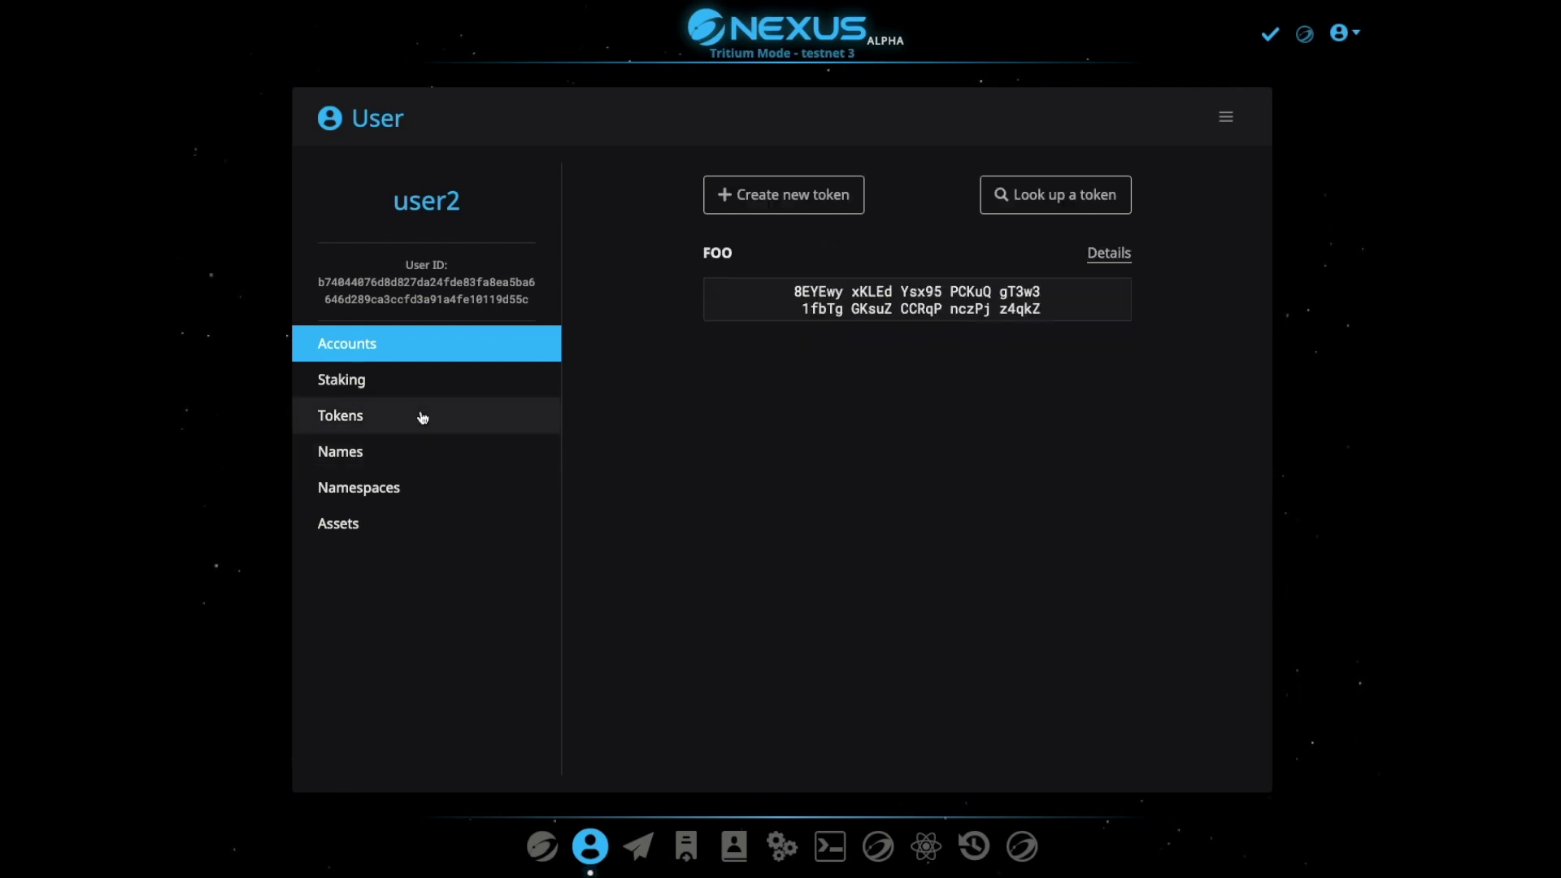
pyautogui.click(414, 351)
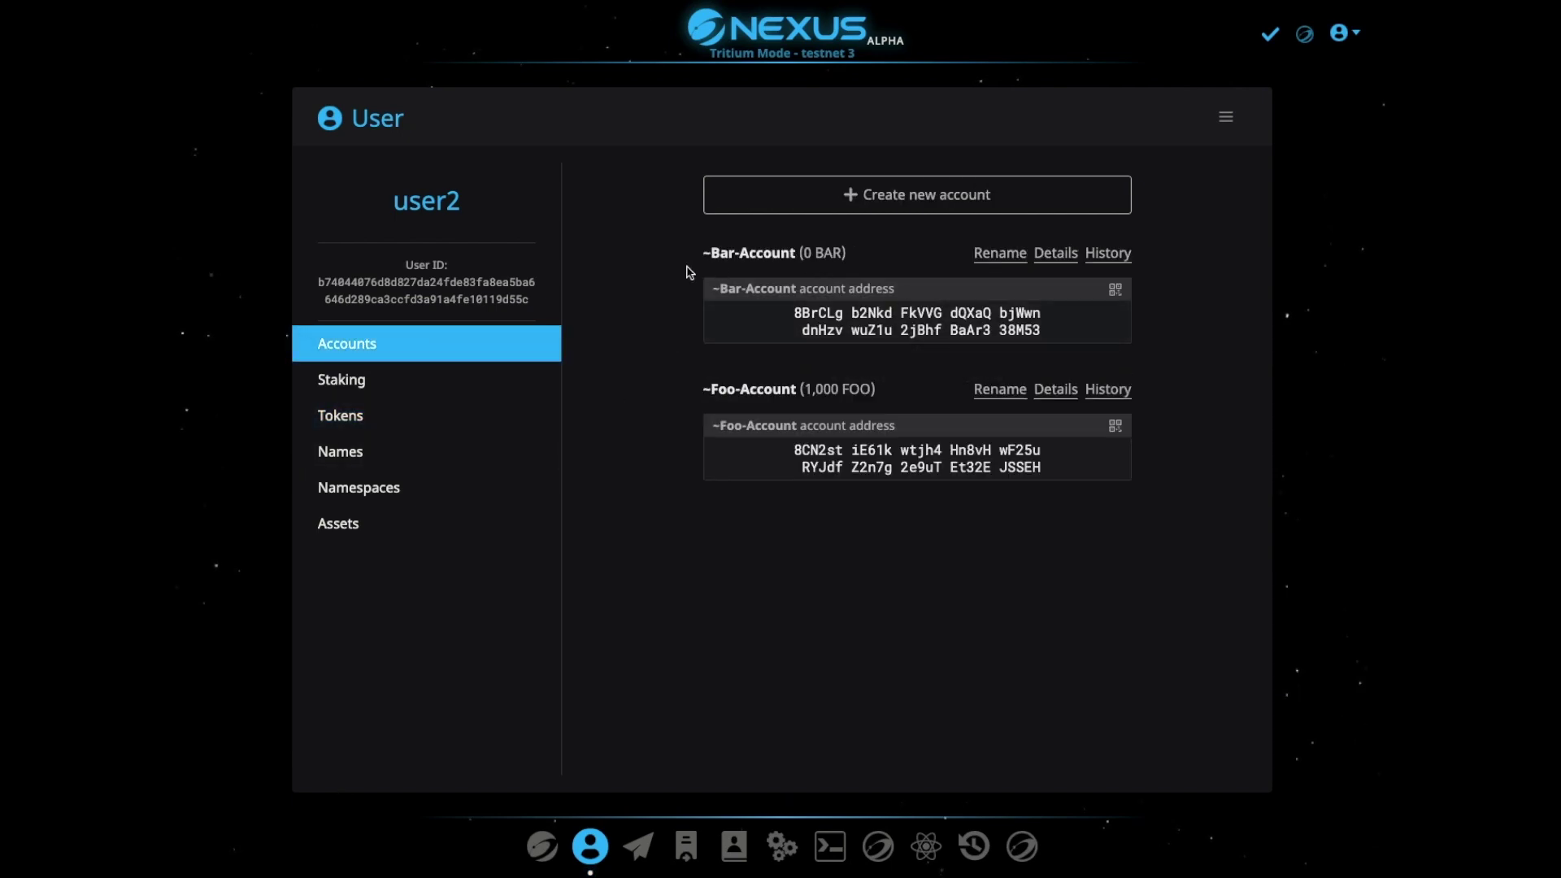
pyautogui.moveTo(841, 263)
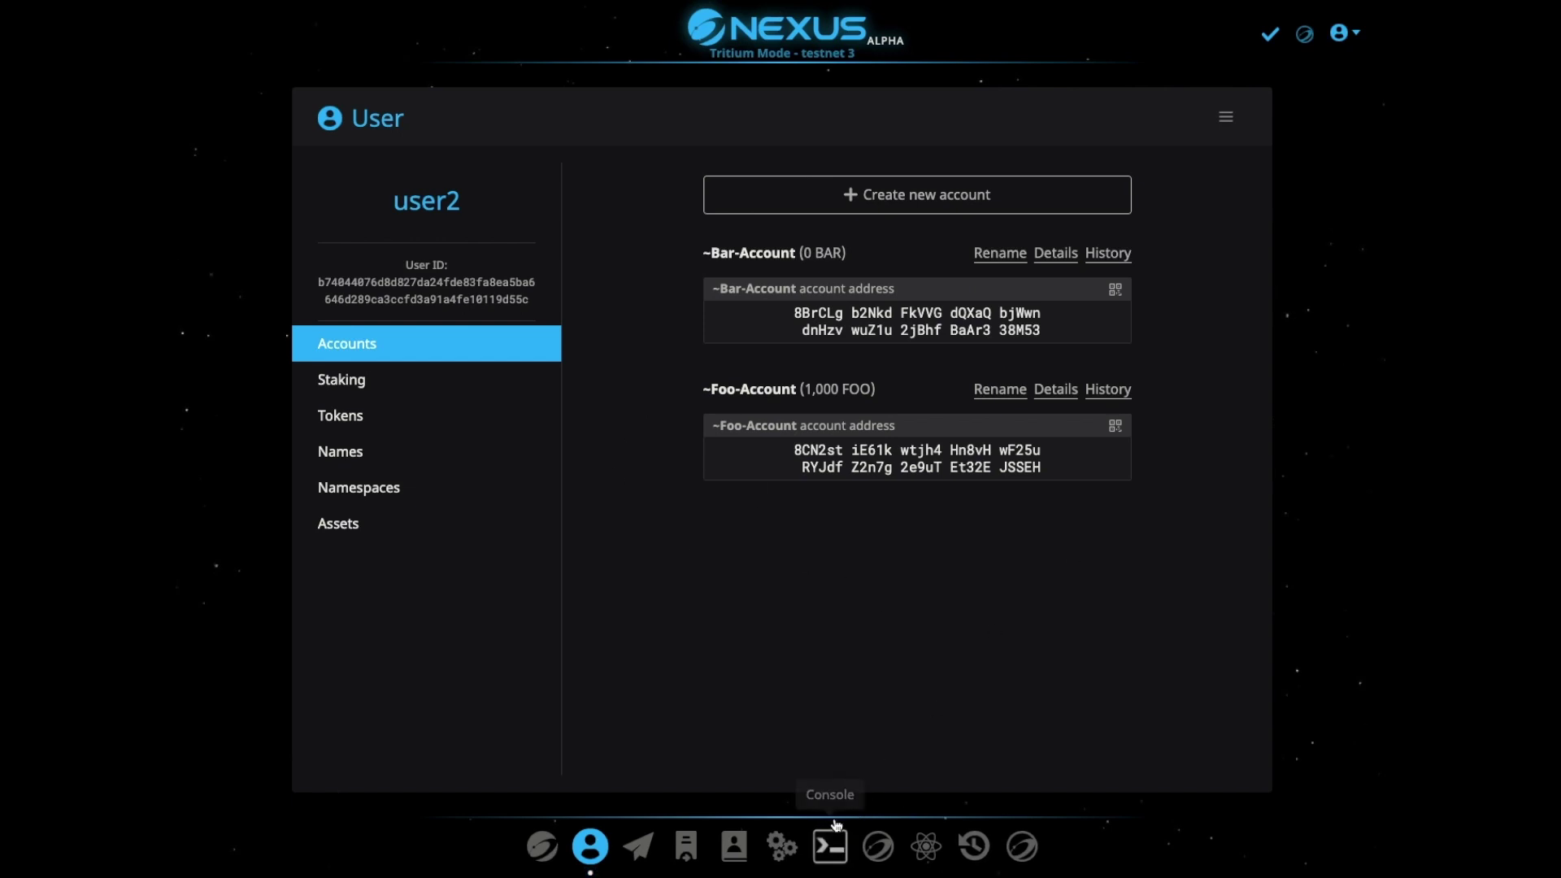
# Close the User page and open the Nexus p2p Marketplace
pyautogui.click(1022, 848)
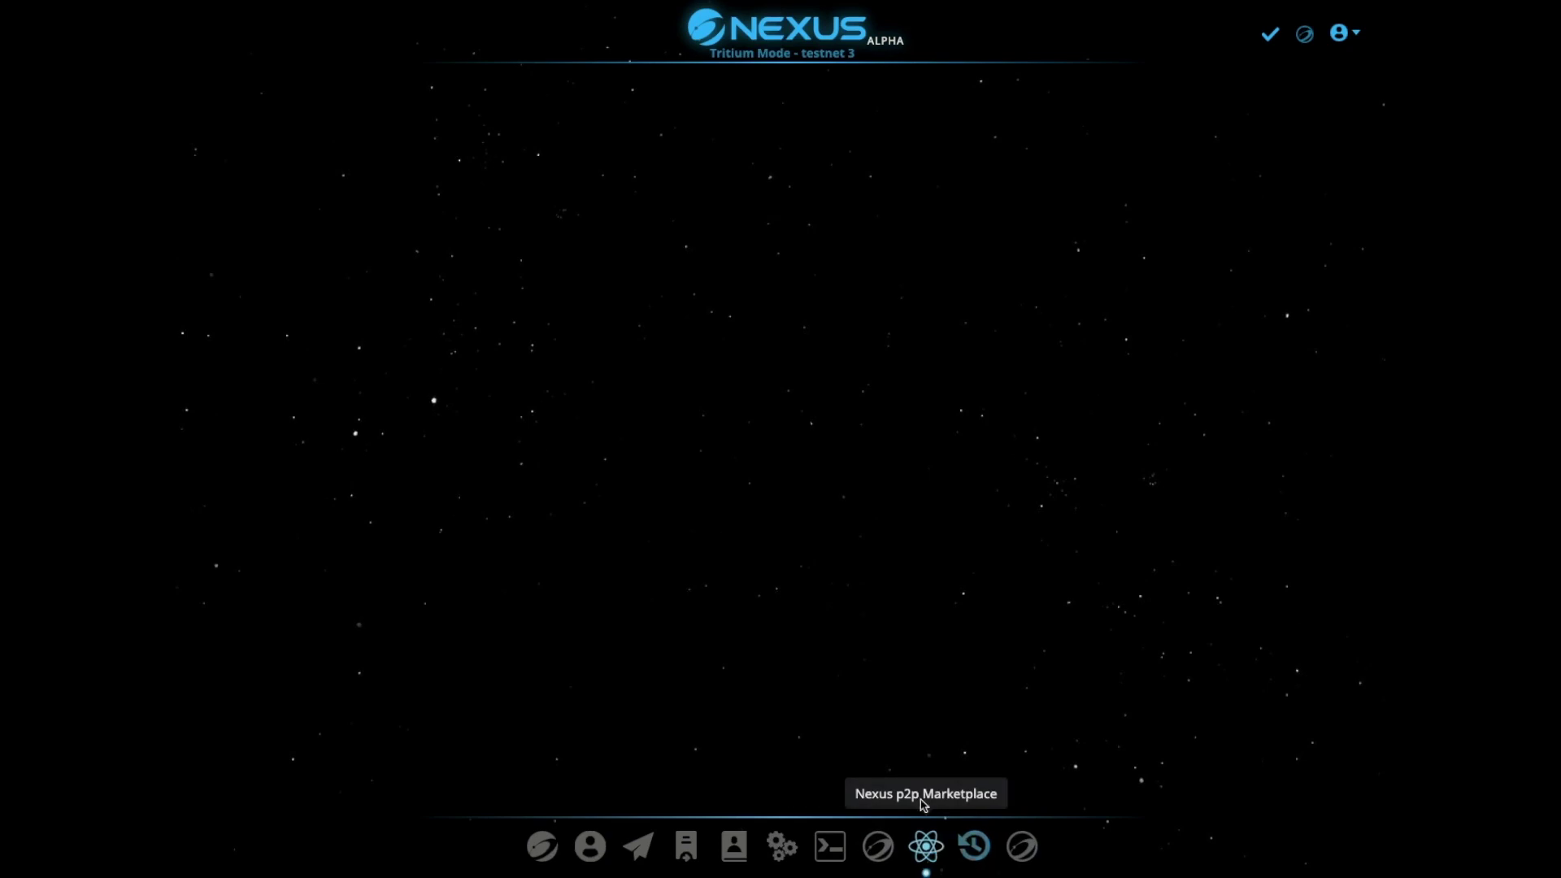
pyautogui.click(926, 847)
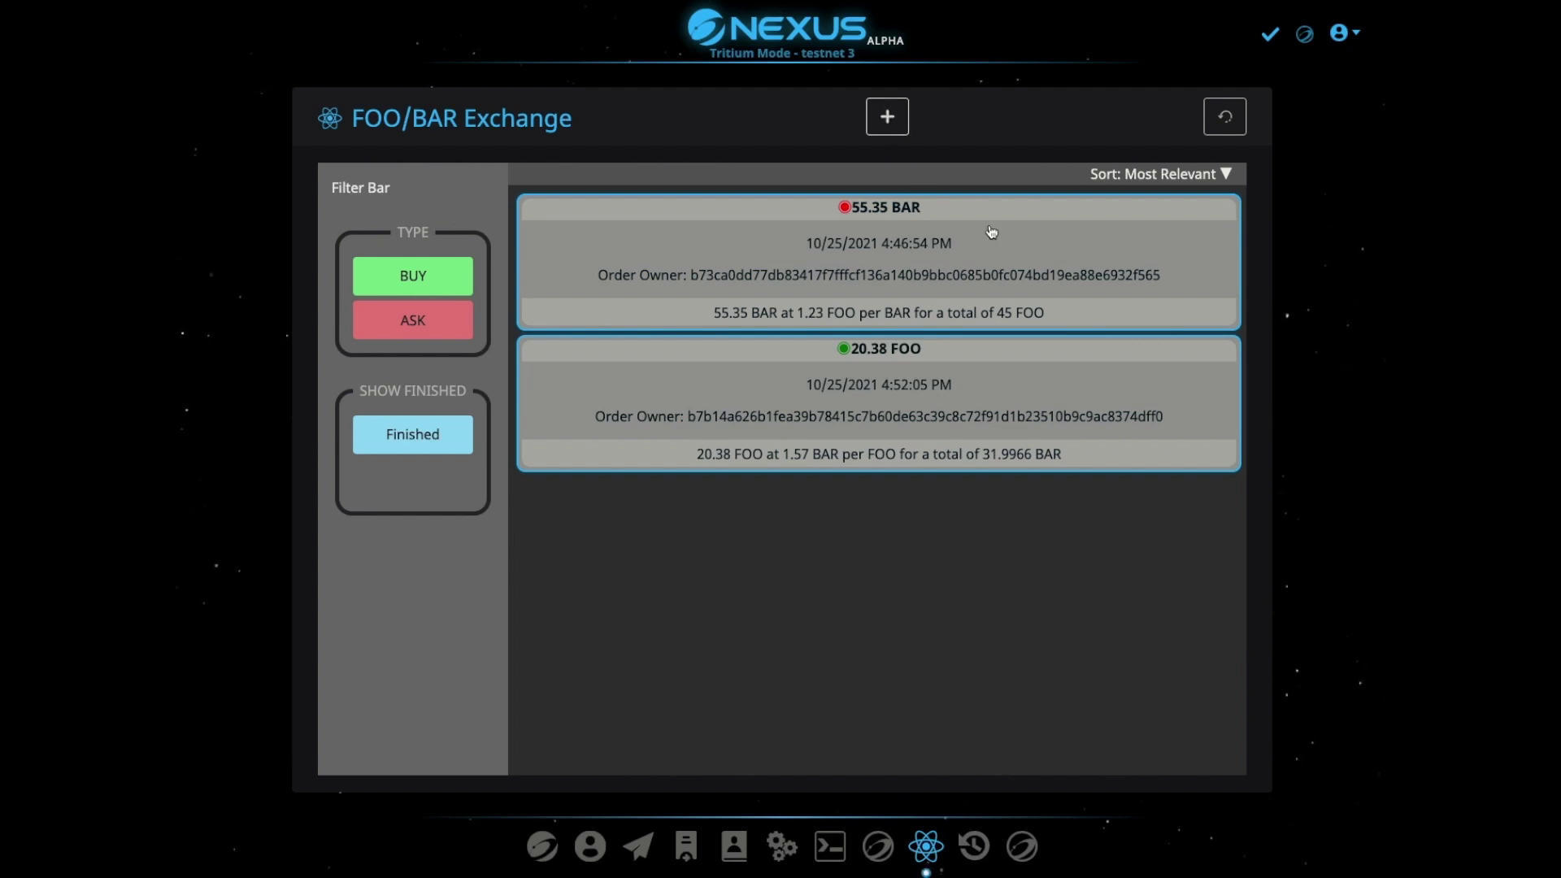
# Start a new Ask order for 200 FOO at 1.34 per FOO
pyautogui.click(882, 118)
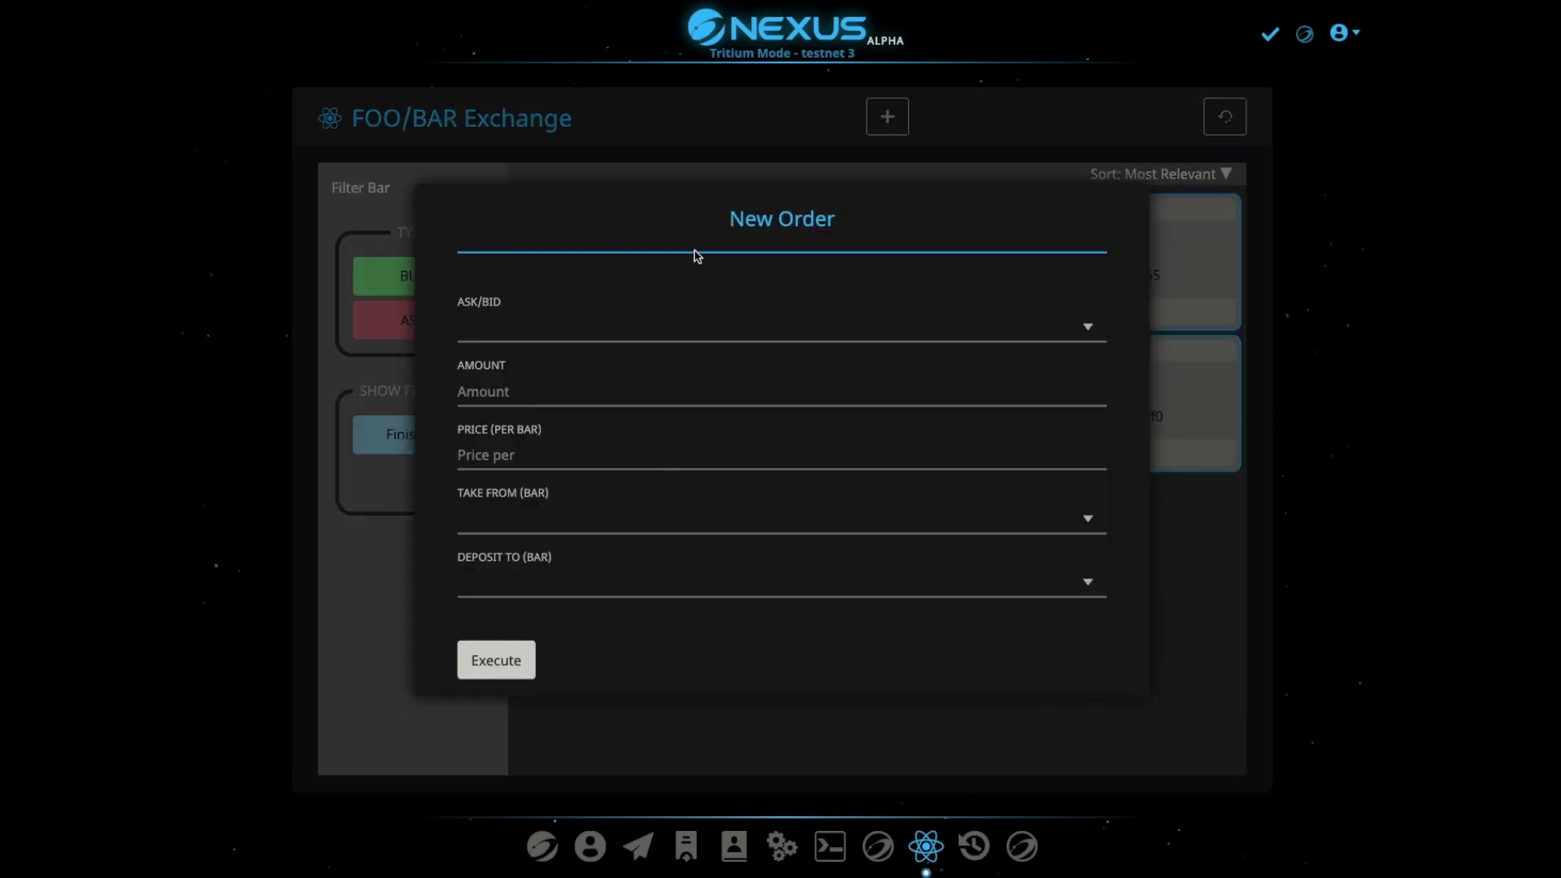
pyautogui.click(532, 318)
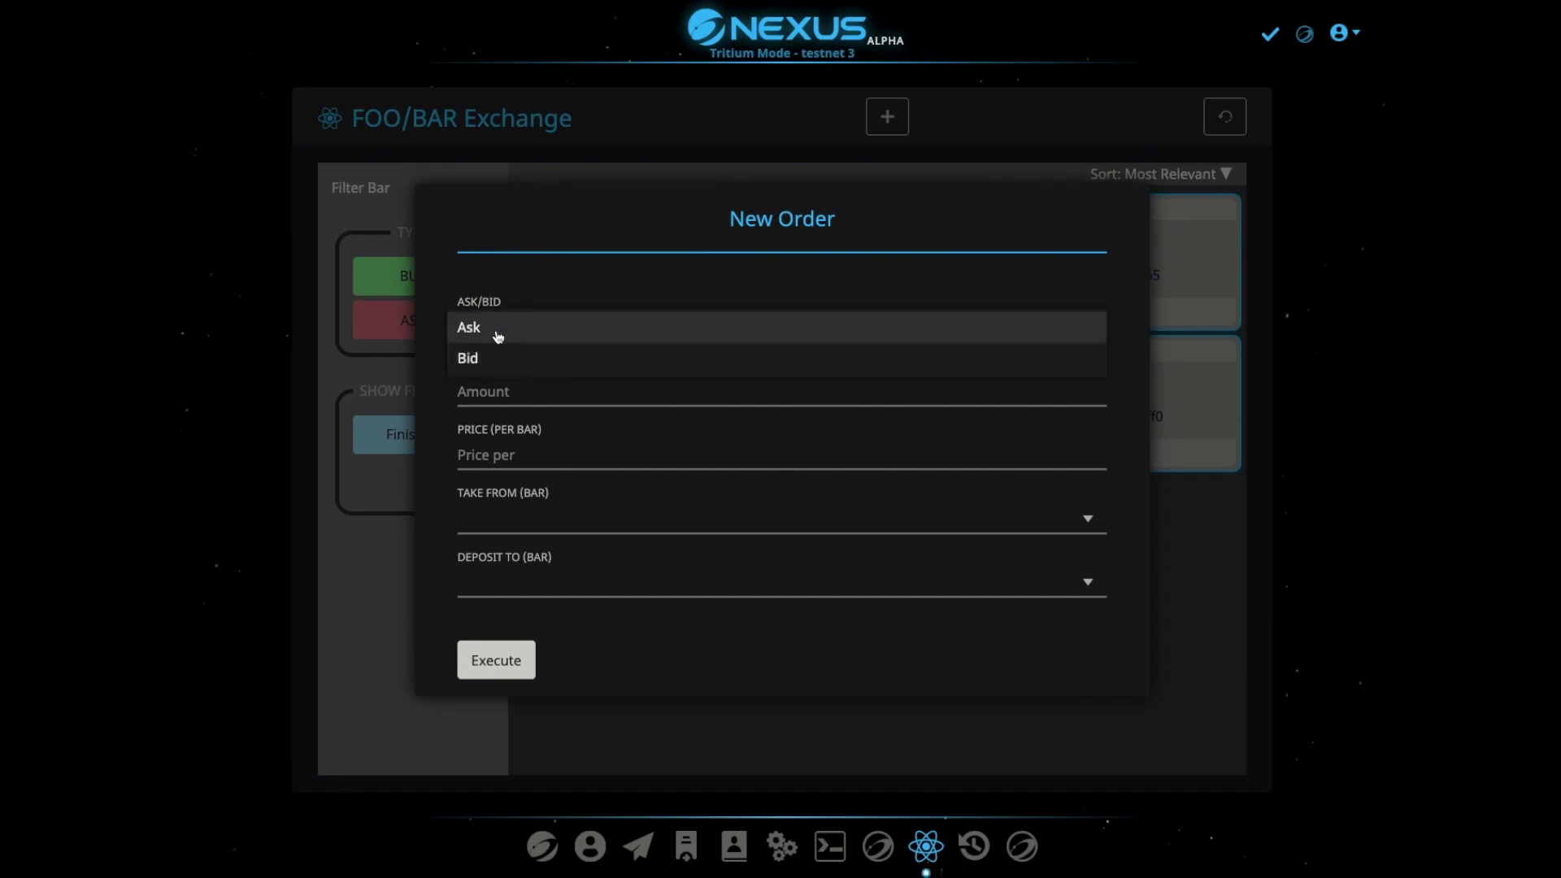
pyautogui.click(497, 328)
pyautogui.click(525, 392)
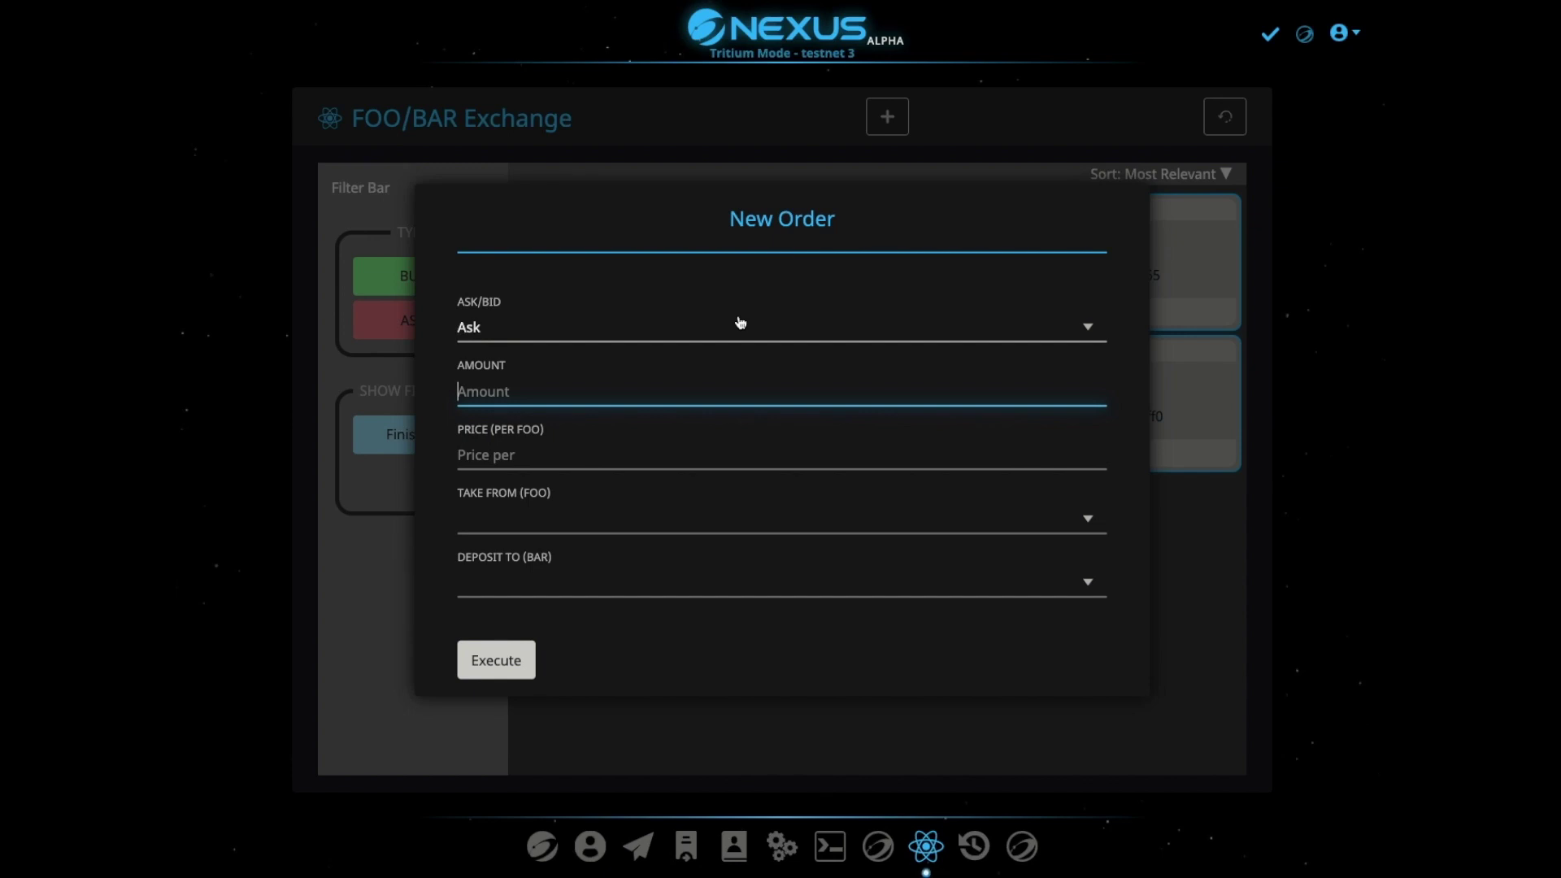
pyautogui.write('200')
pyautogui.click(563, 449)
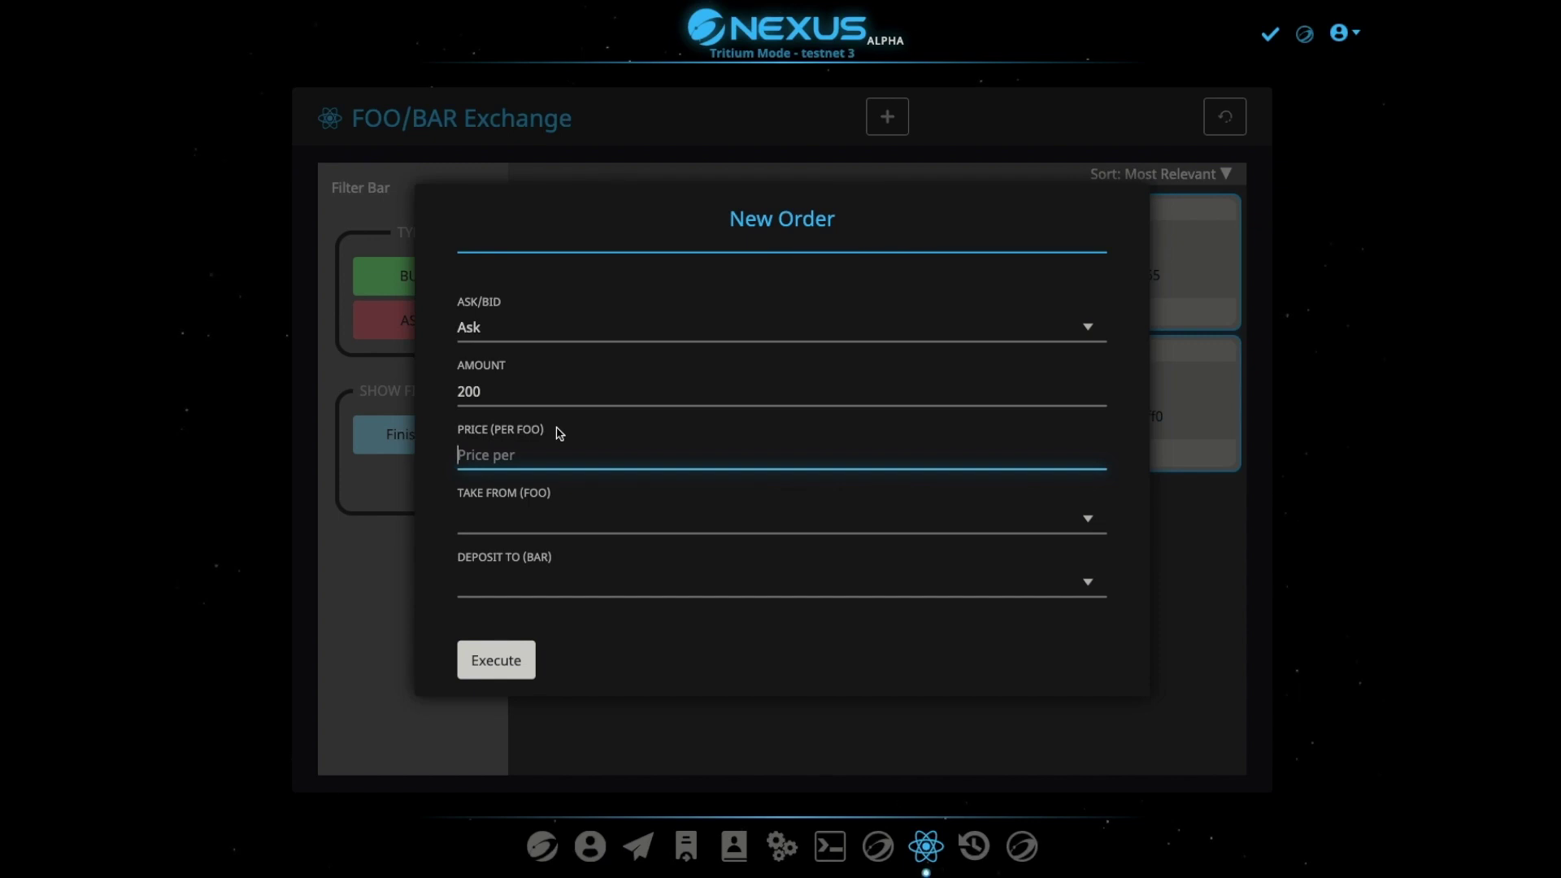
pyautogui.write('1')
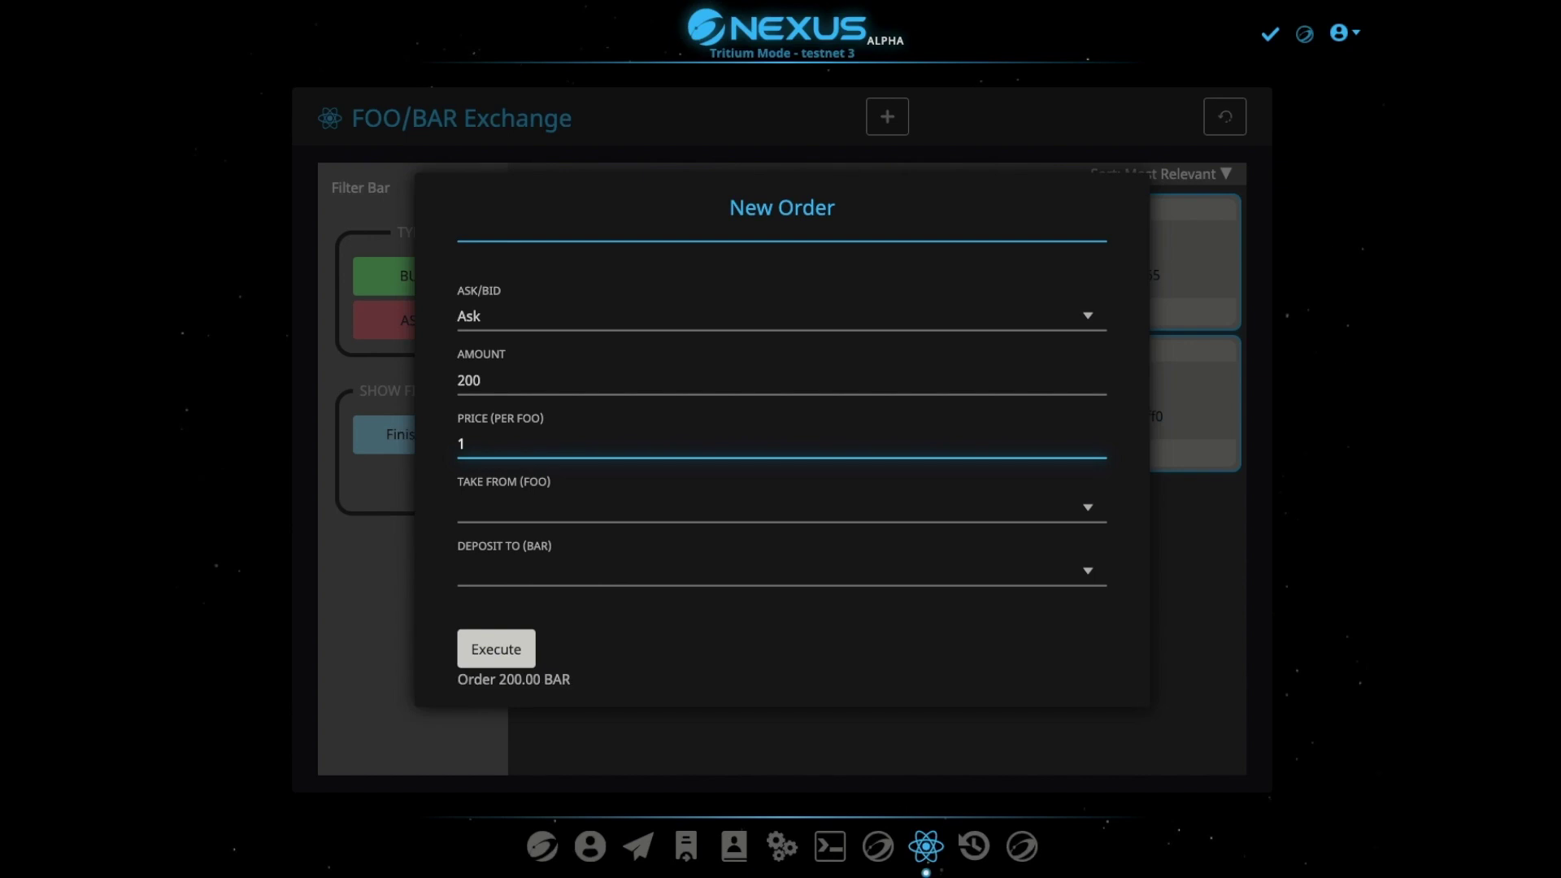
pyautogui.write('.')
# Take the FOO from the 1,000 FOO account and deposit proceeds into the BAR account
pyautogui.click(564, 512)
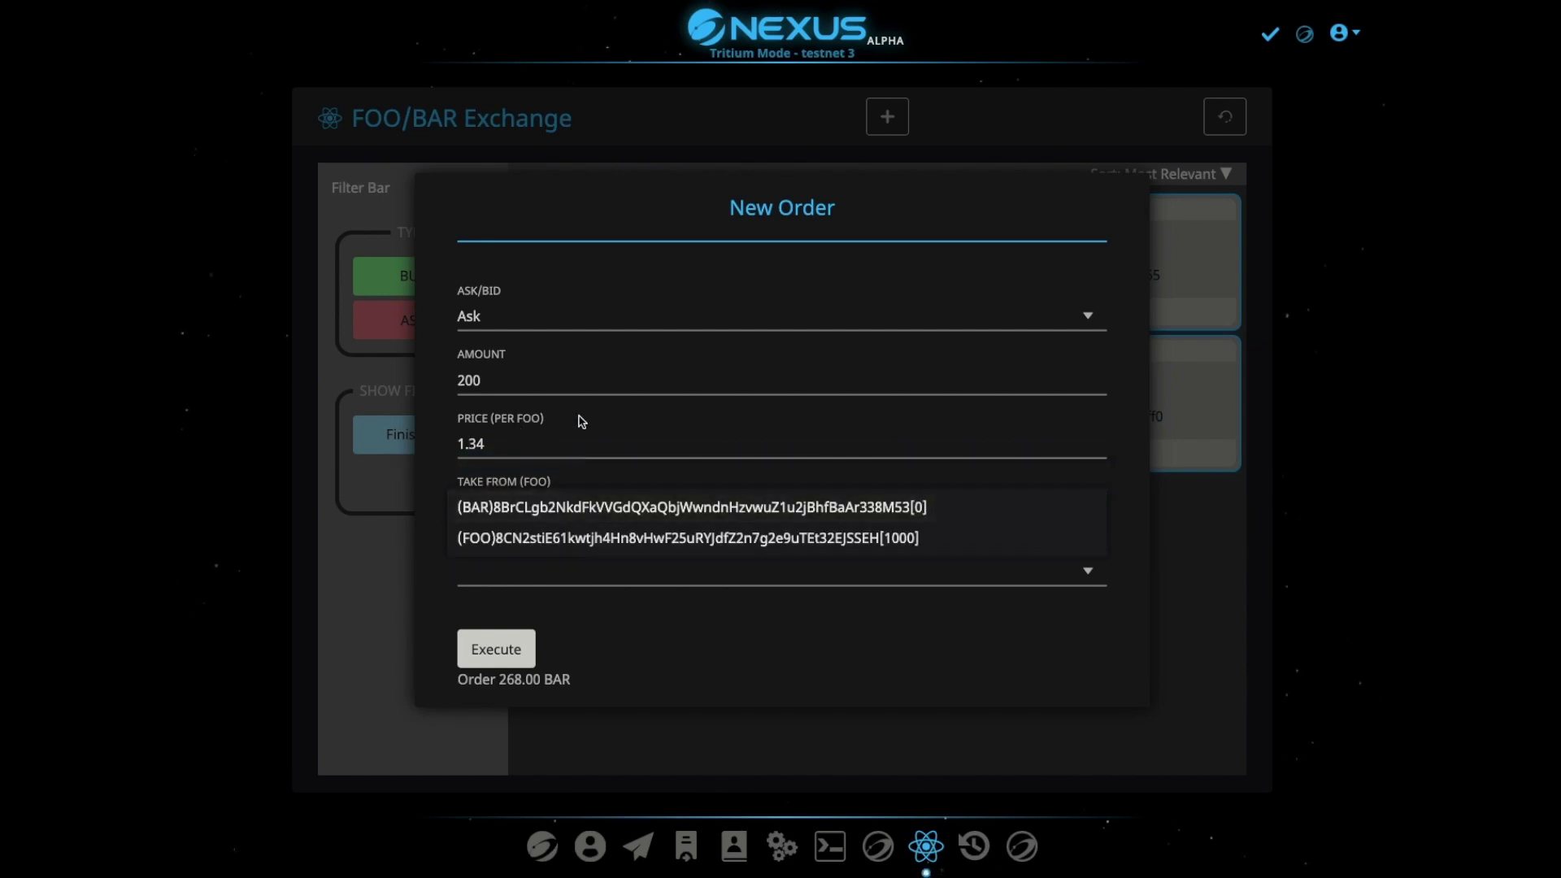
pyautogui.click(511, 540)
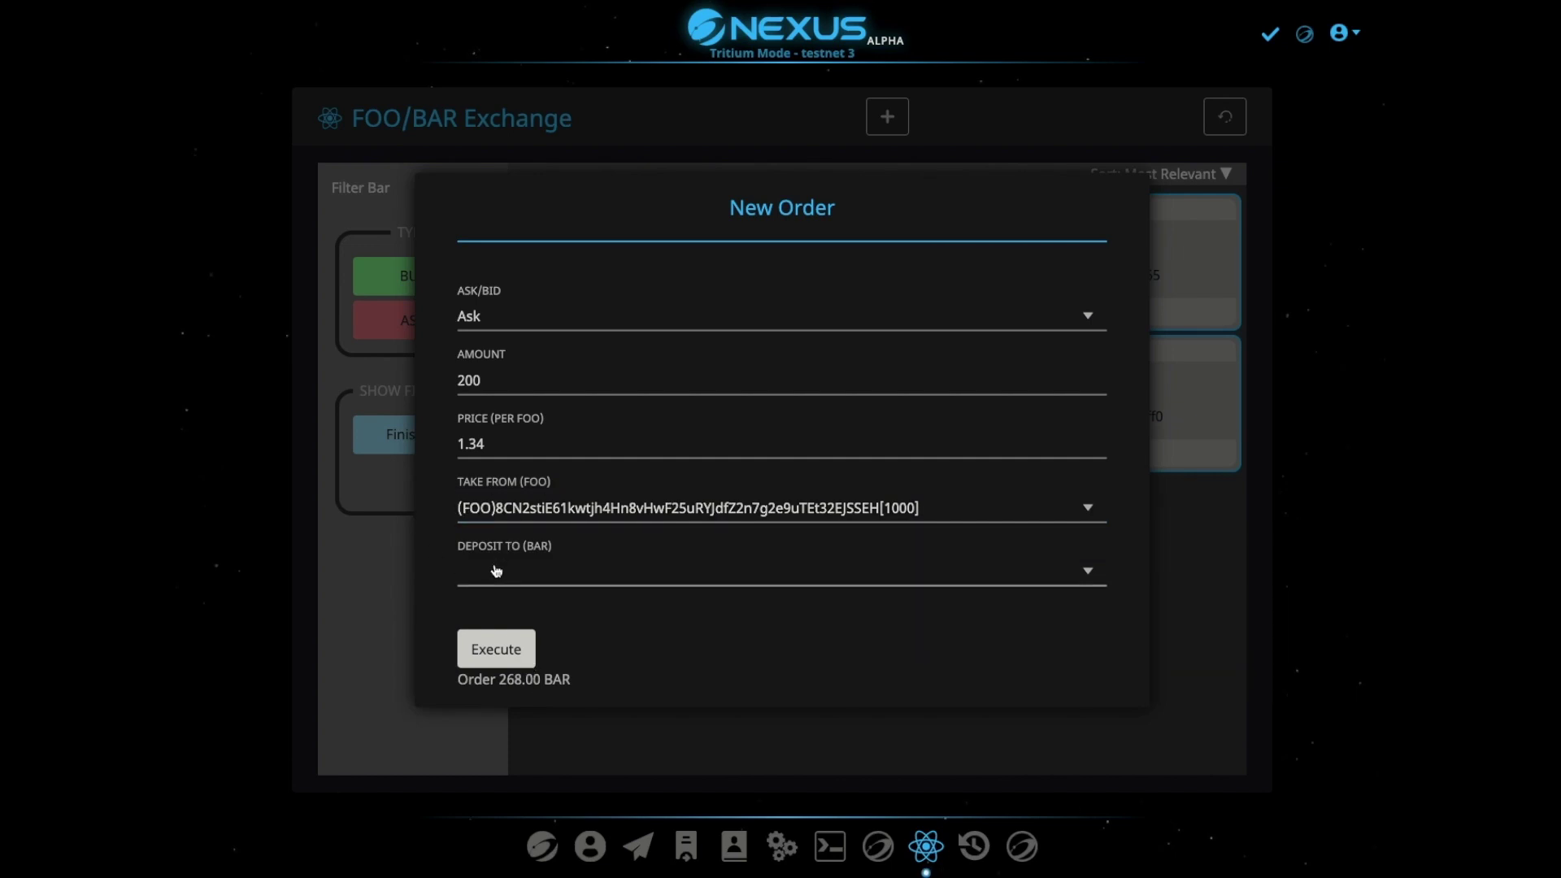
pyautogui.click(537, 573)
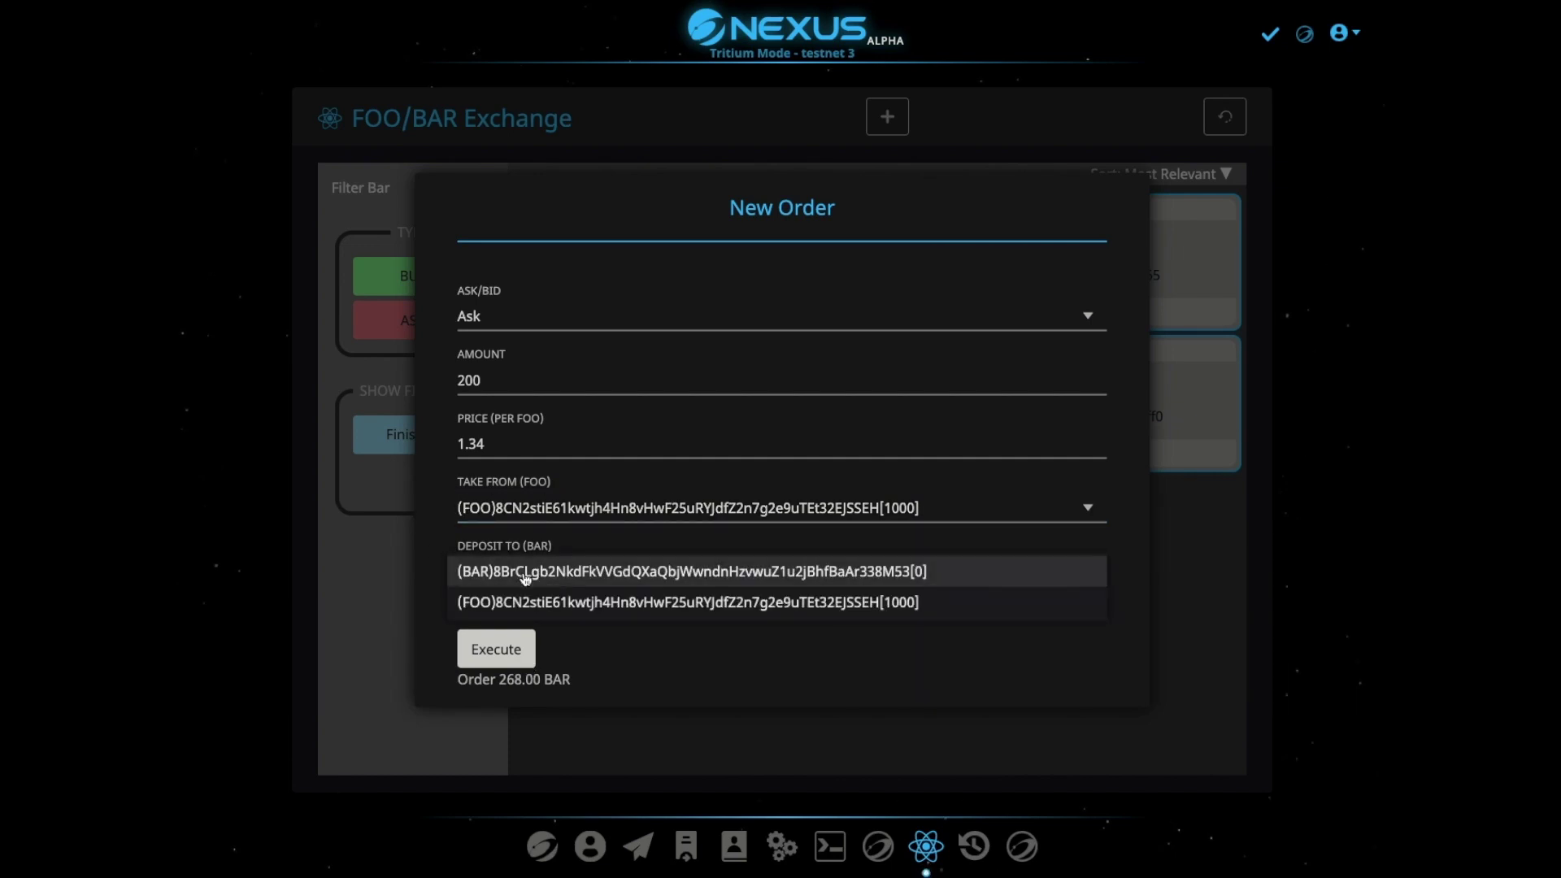
pyautogui.click(525, 574)
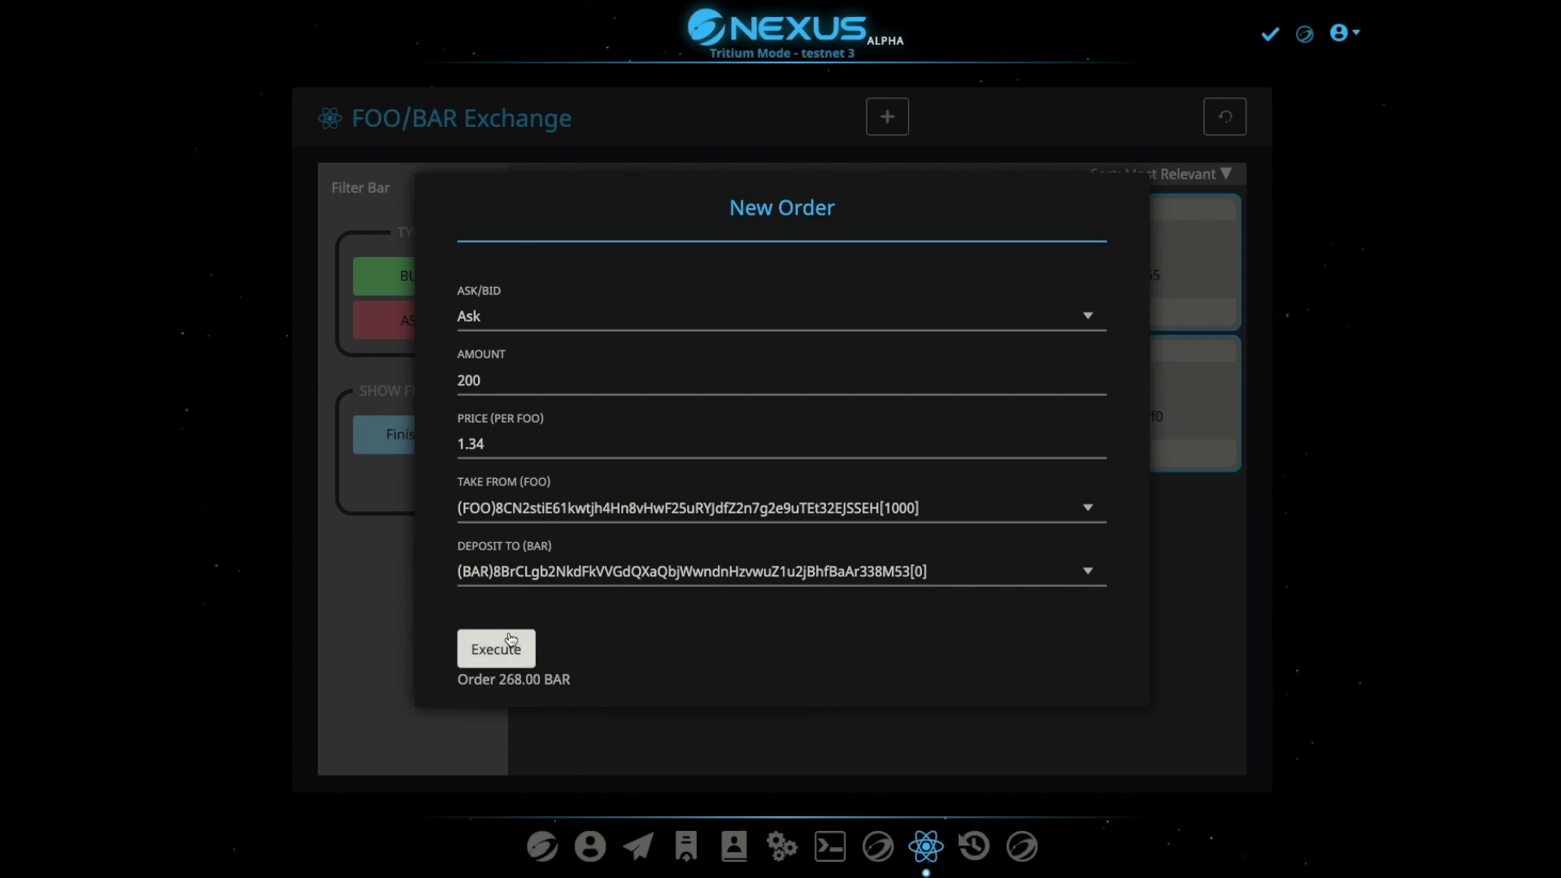
# Place the ask order with the PIN, refresh the exchange, and view Transactions
pyautogui.click(497, 650)
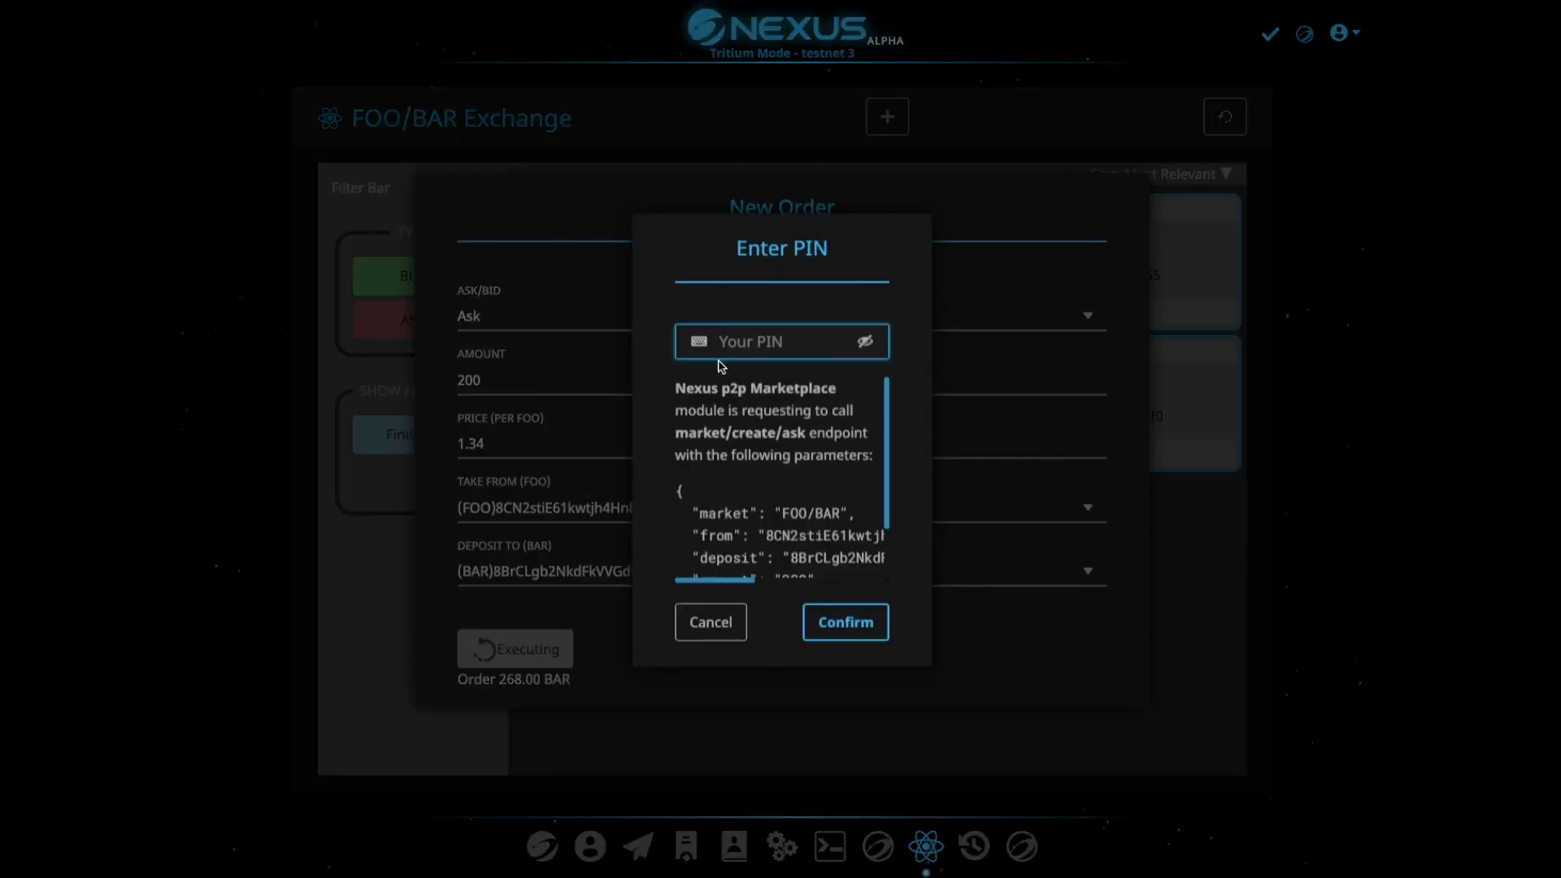
pyautogui.write('1234')
pyautogui.press('Return')
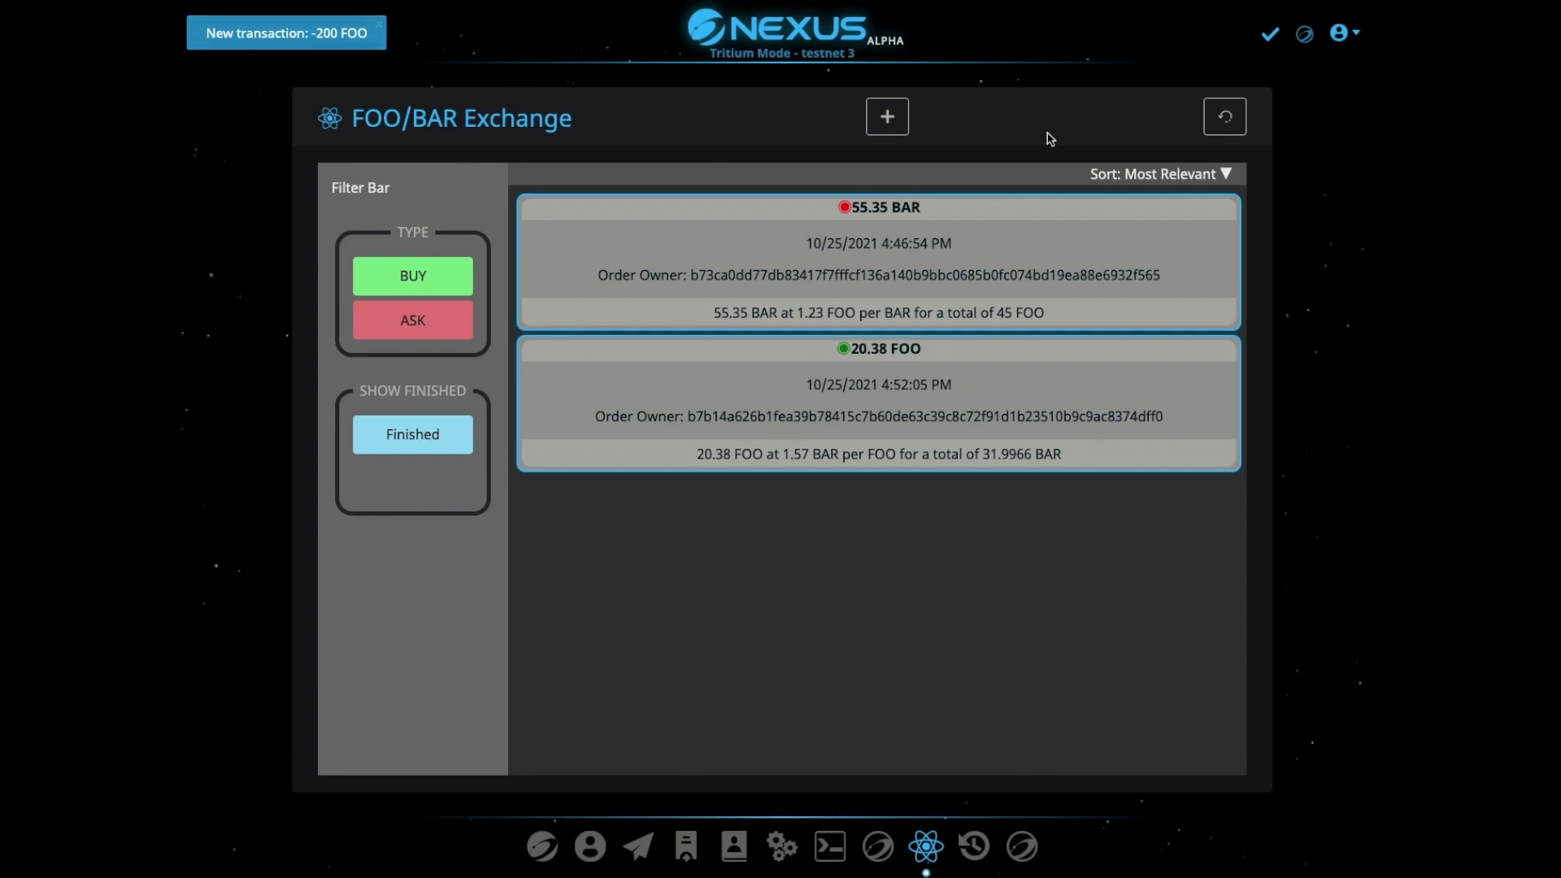
pyautogui.click(1232, 117)
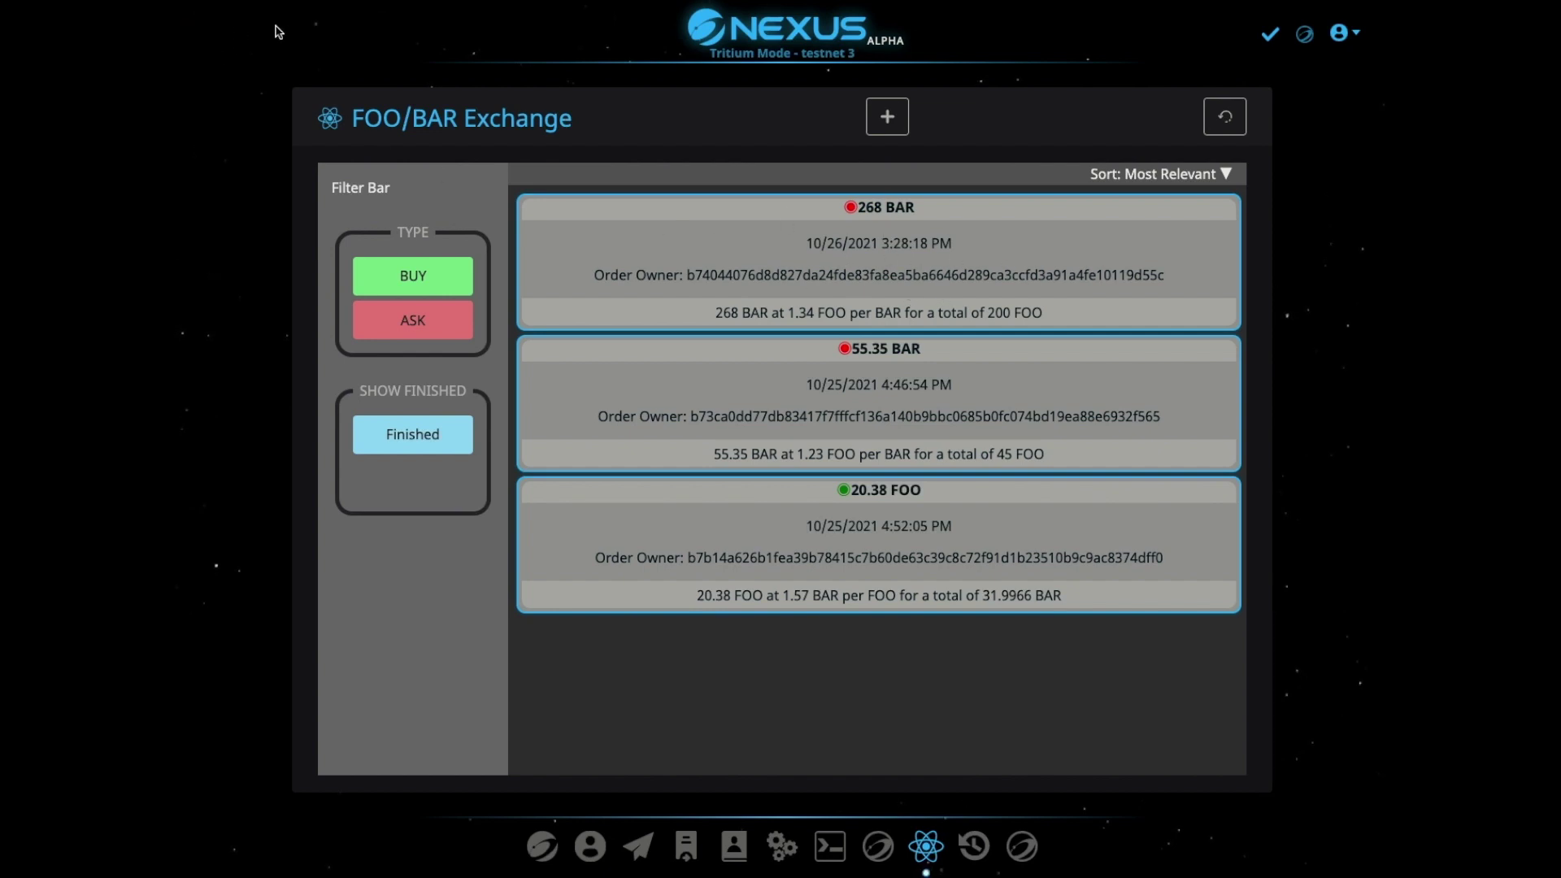
pyautogui.click(686, 847)
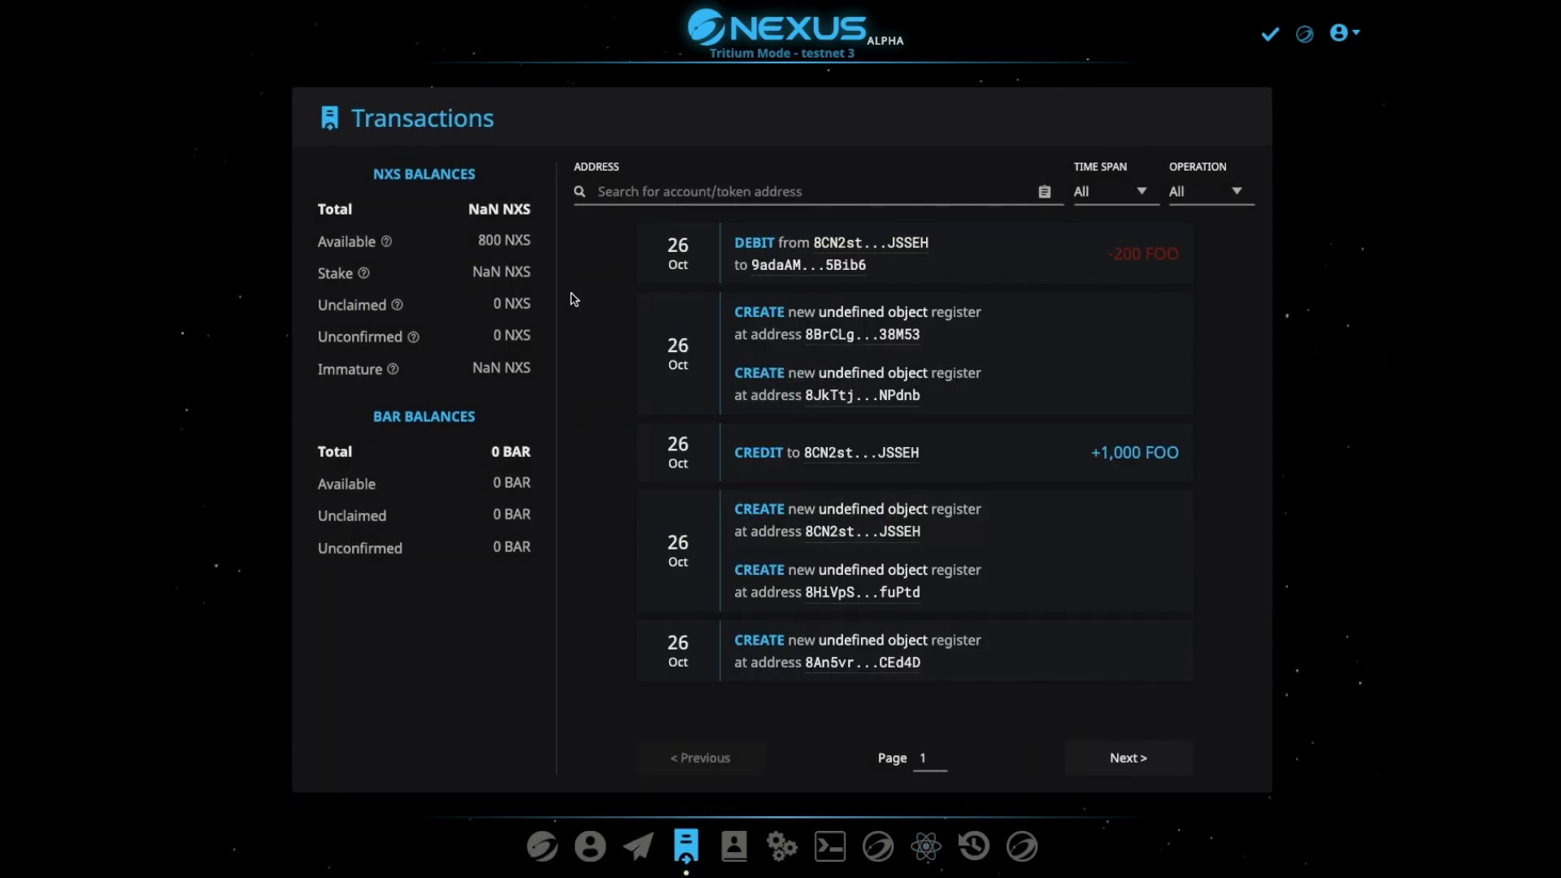
# Inspect the 200 FOO debit's contract details, selecting its token name and receiving address
pyautogui.click(964, 267)
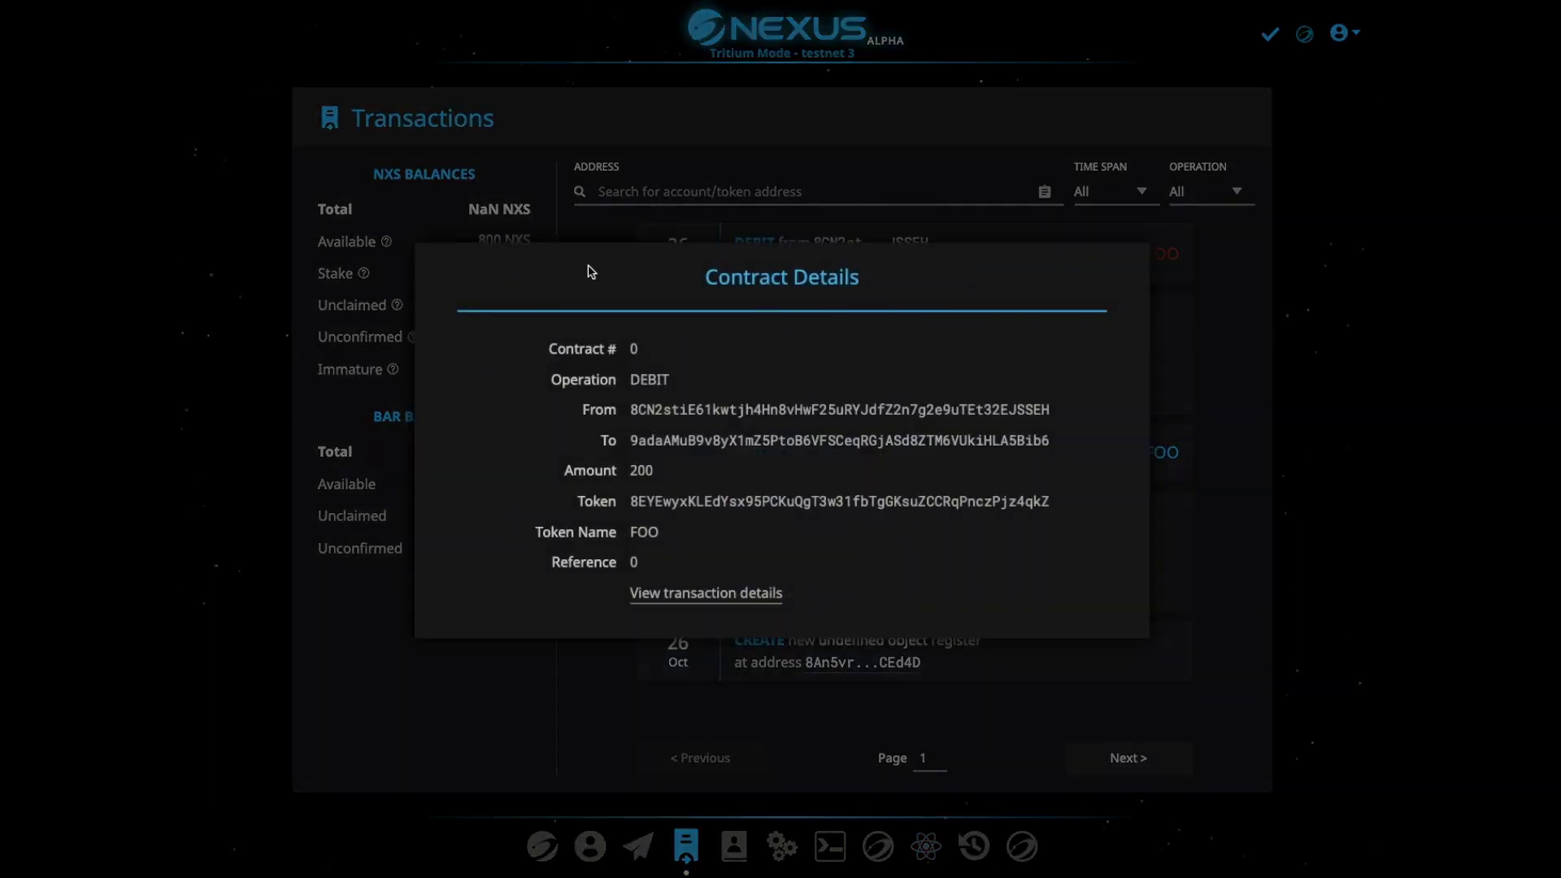
pyautogui.doubleClick(656, 533)
pyautogui.moveTo(632, 443); pyautogui.dragTo(1070, 441)
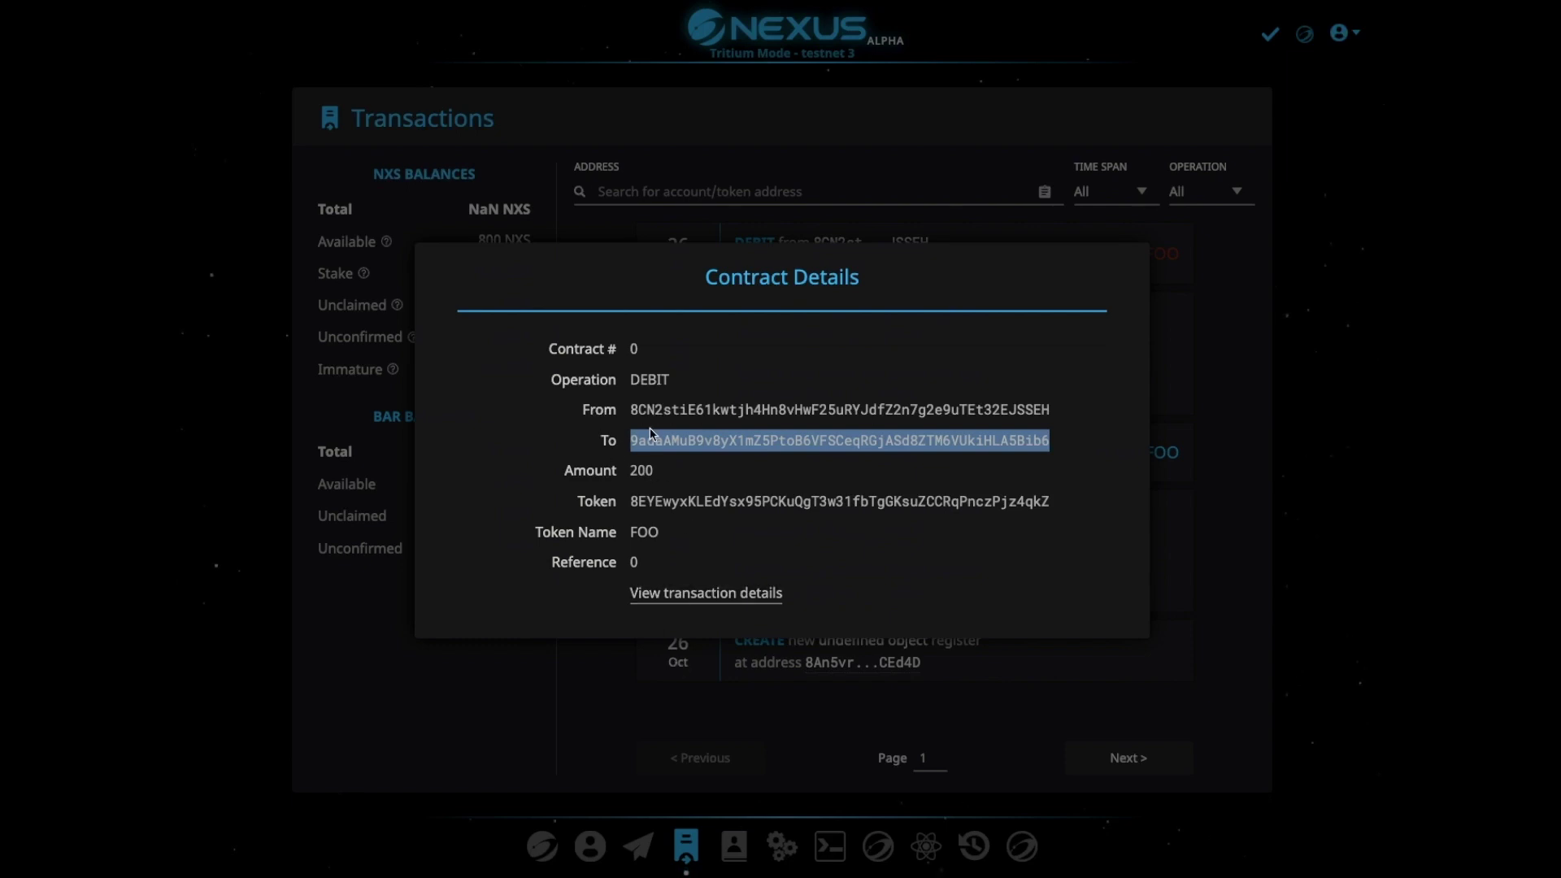
pyautogui.moveTo(628, 446); pyautogui.dragTo(796, 437)
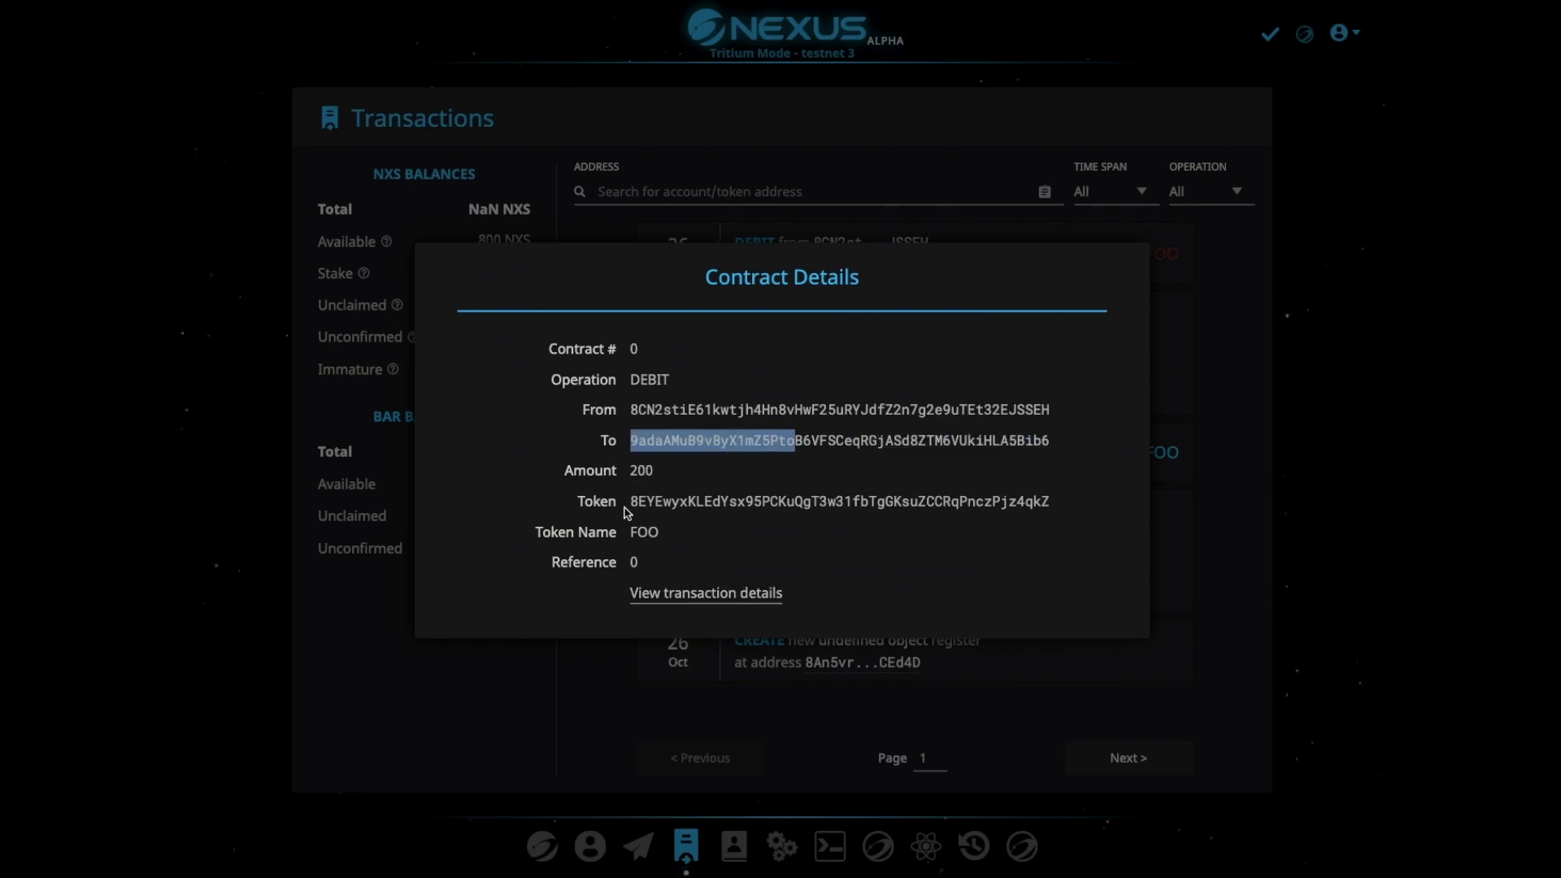
pyautogui.click(1187, 335)
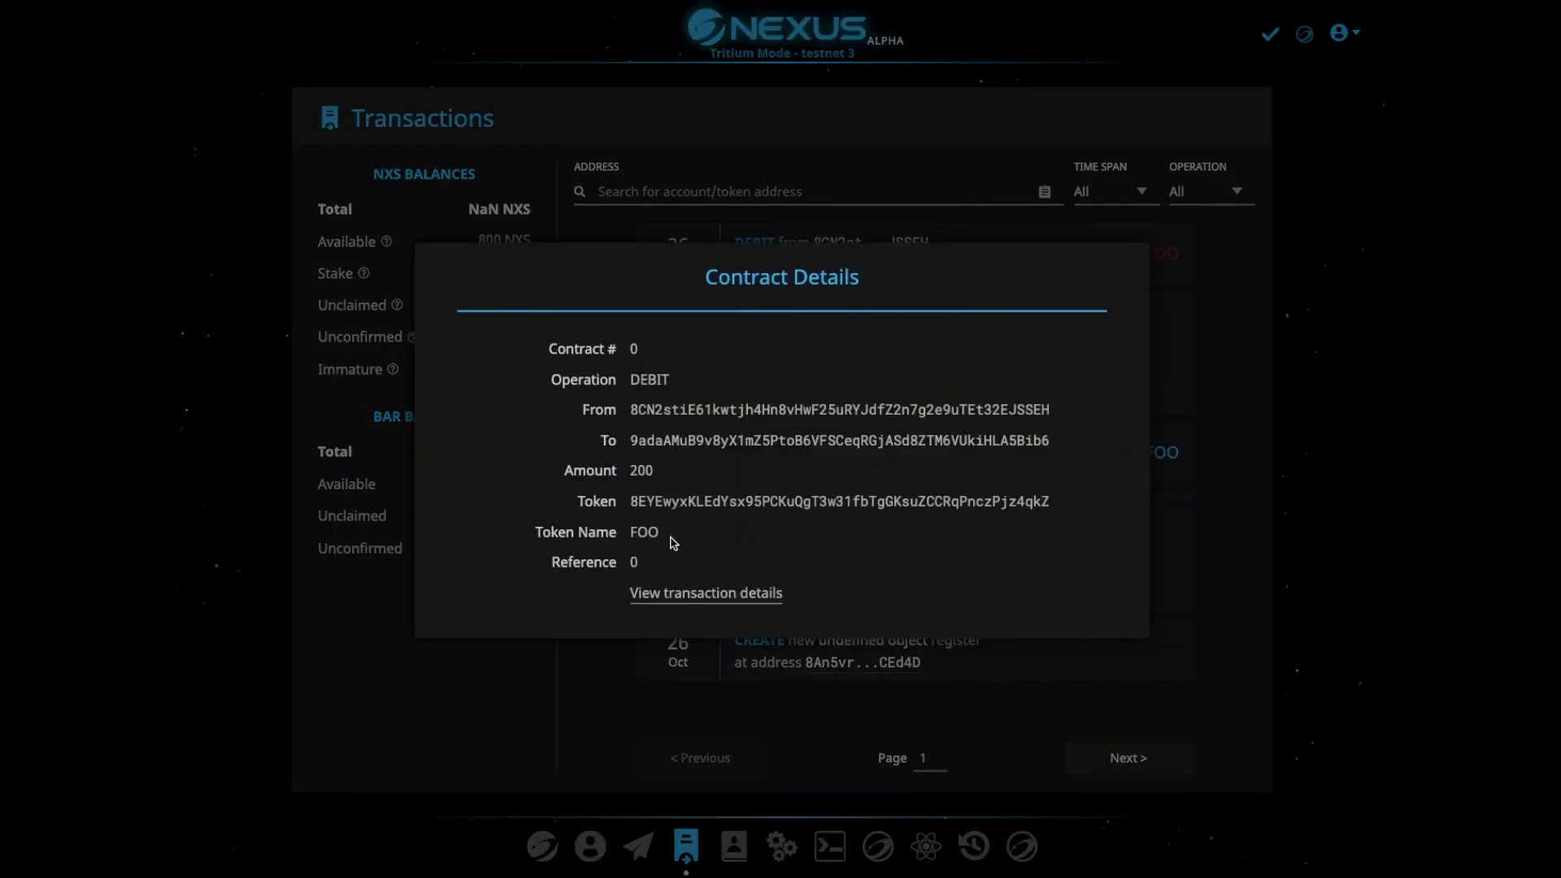
pyautogui.click(1242, 367)
# Review the details of the 268 BAR ask order on the FOO/BAR Exchange
pyautogui.click(927, 846)
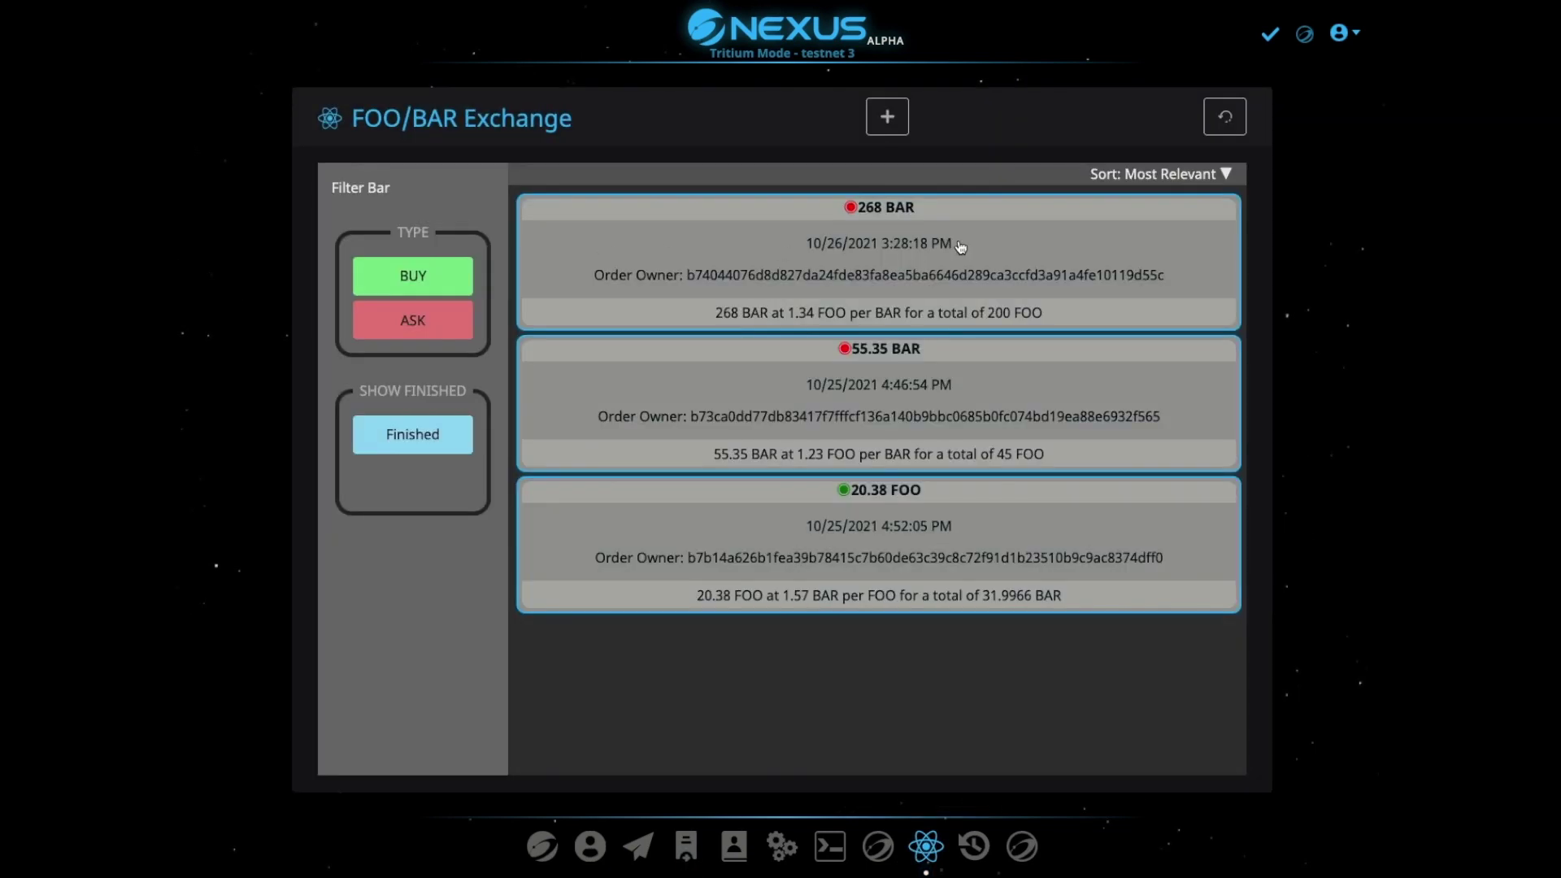
pyautogui.click(961, 246)
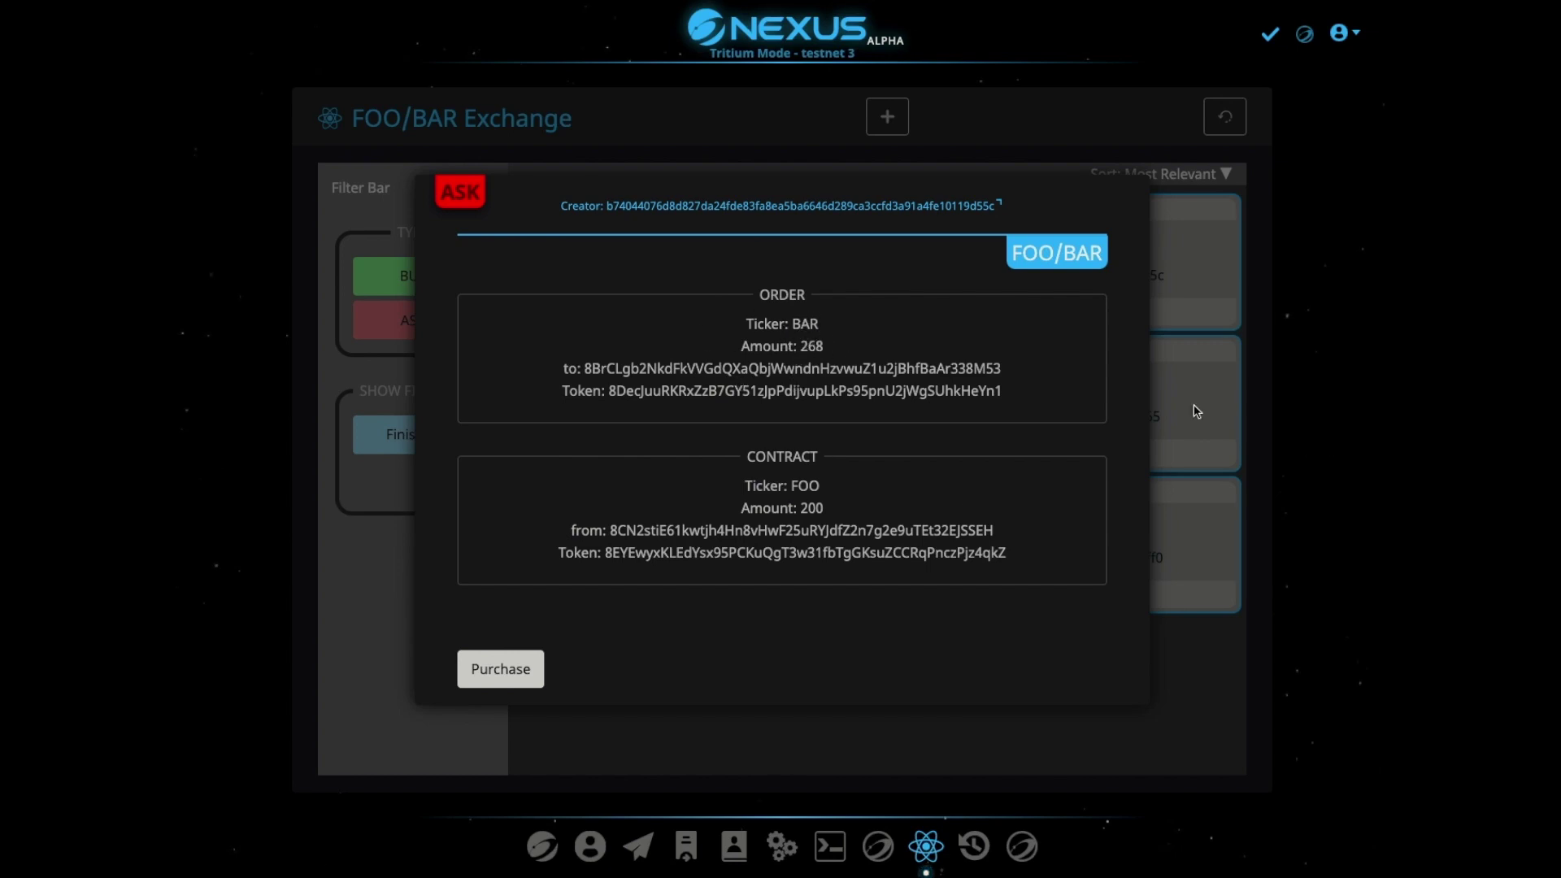
pyautogui.click(1286, 322)
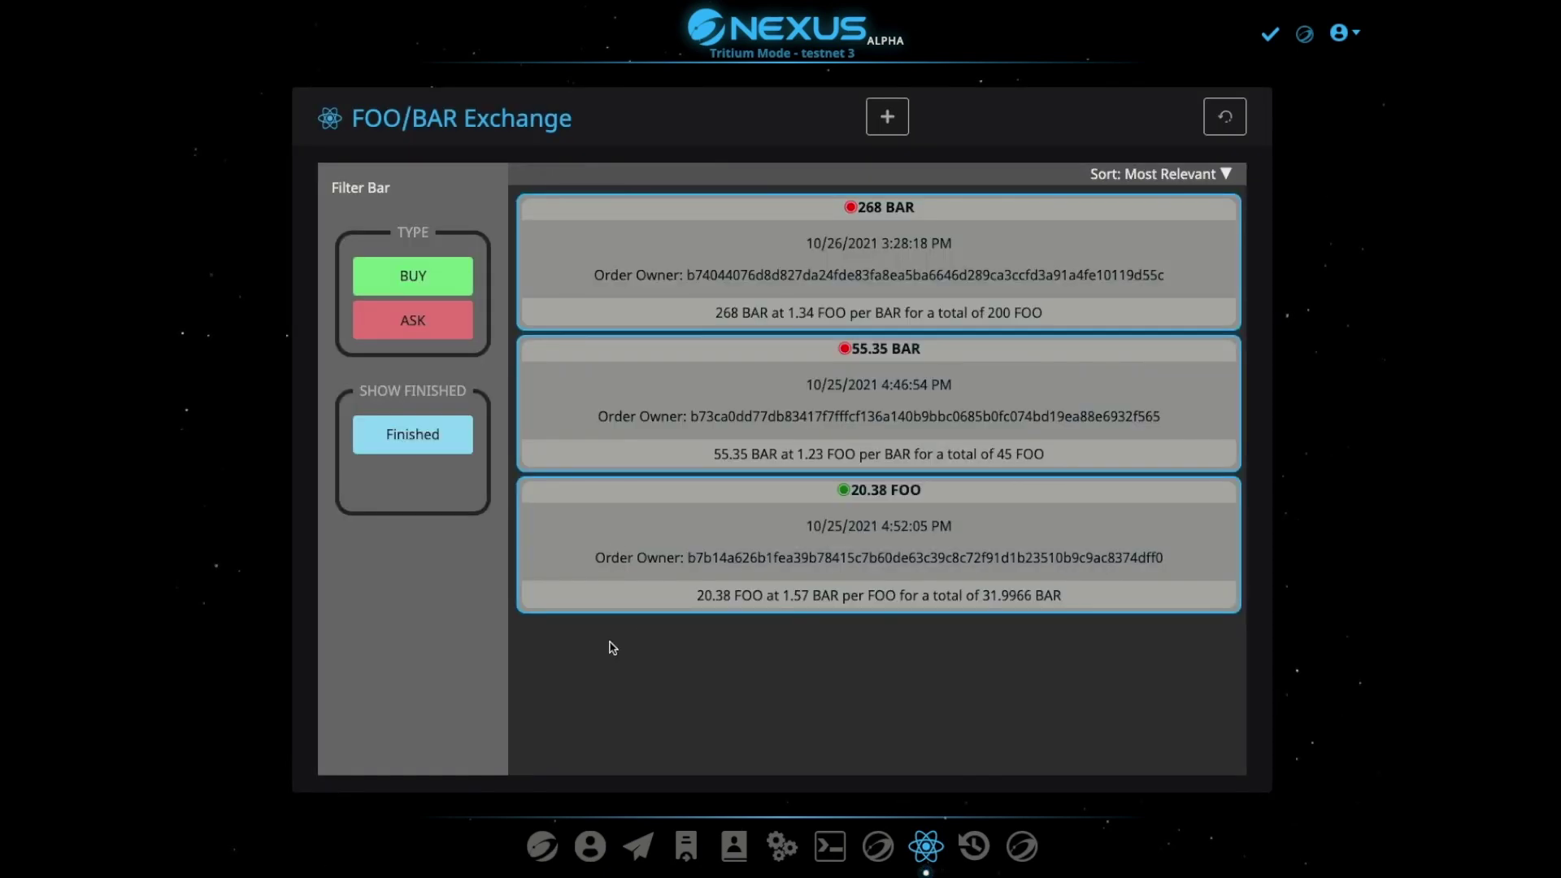
# Log out of the current user from the User page
pyautogui.click(590, 846)
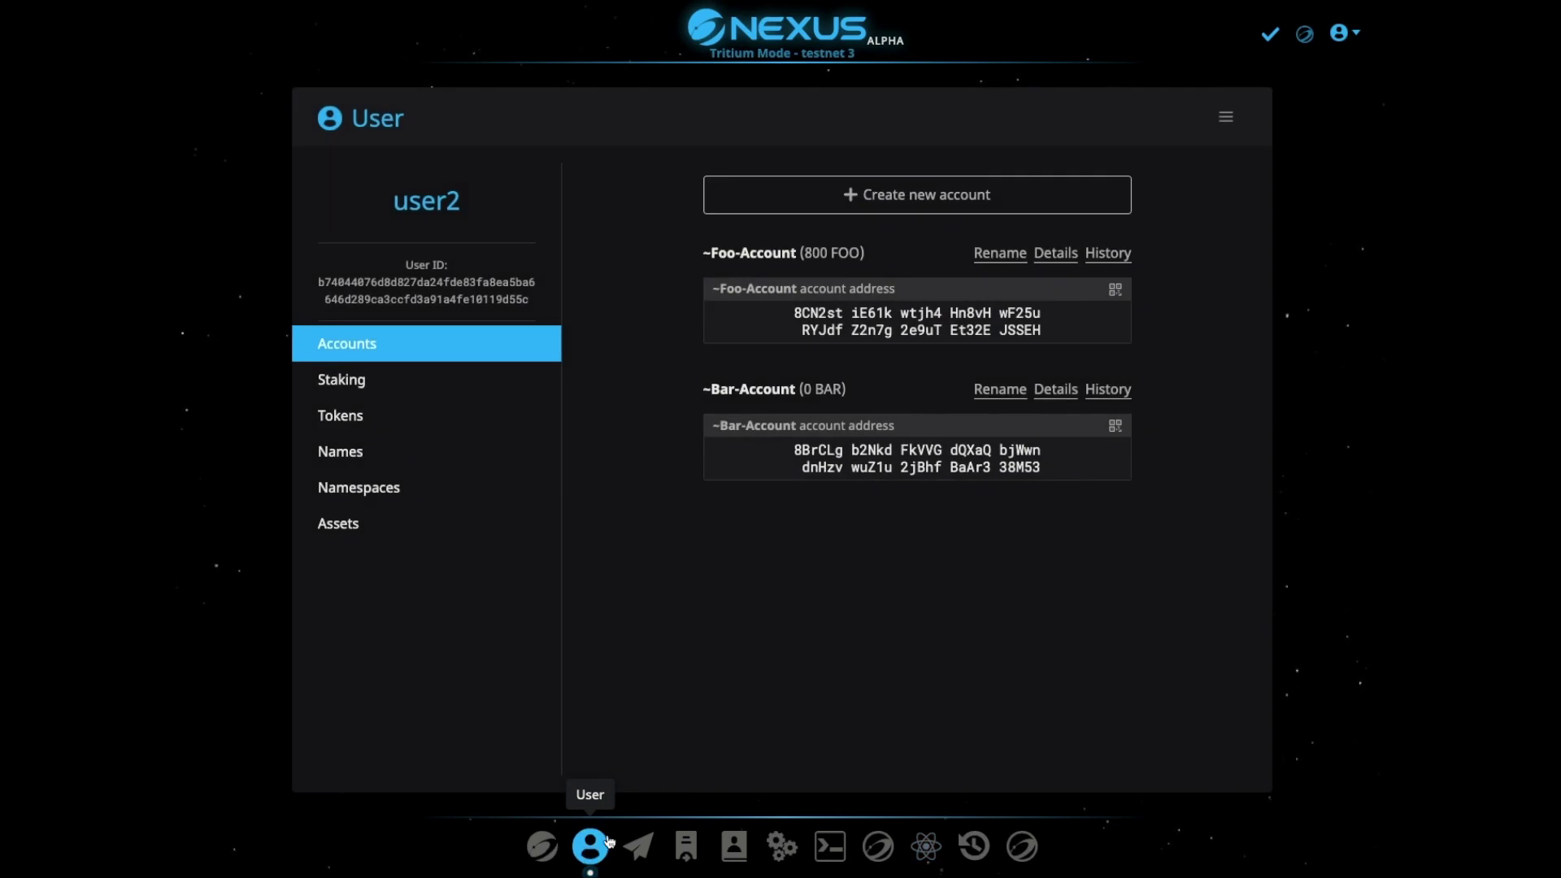
pyautogui.click(1346, 34)
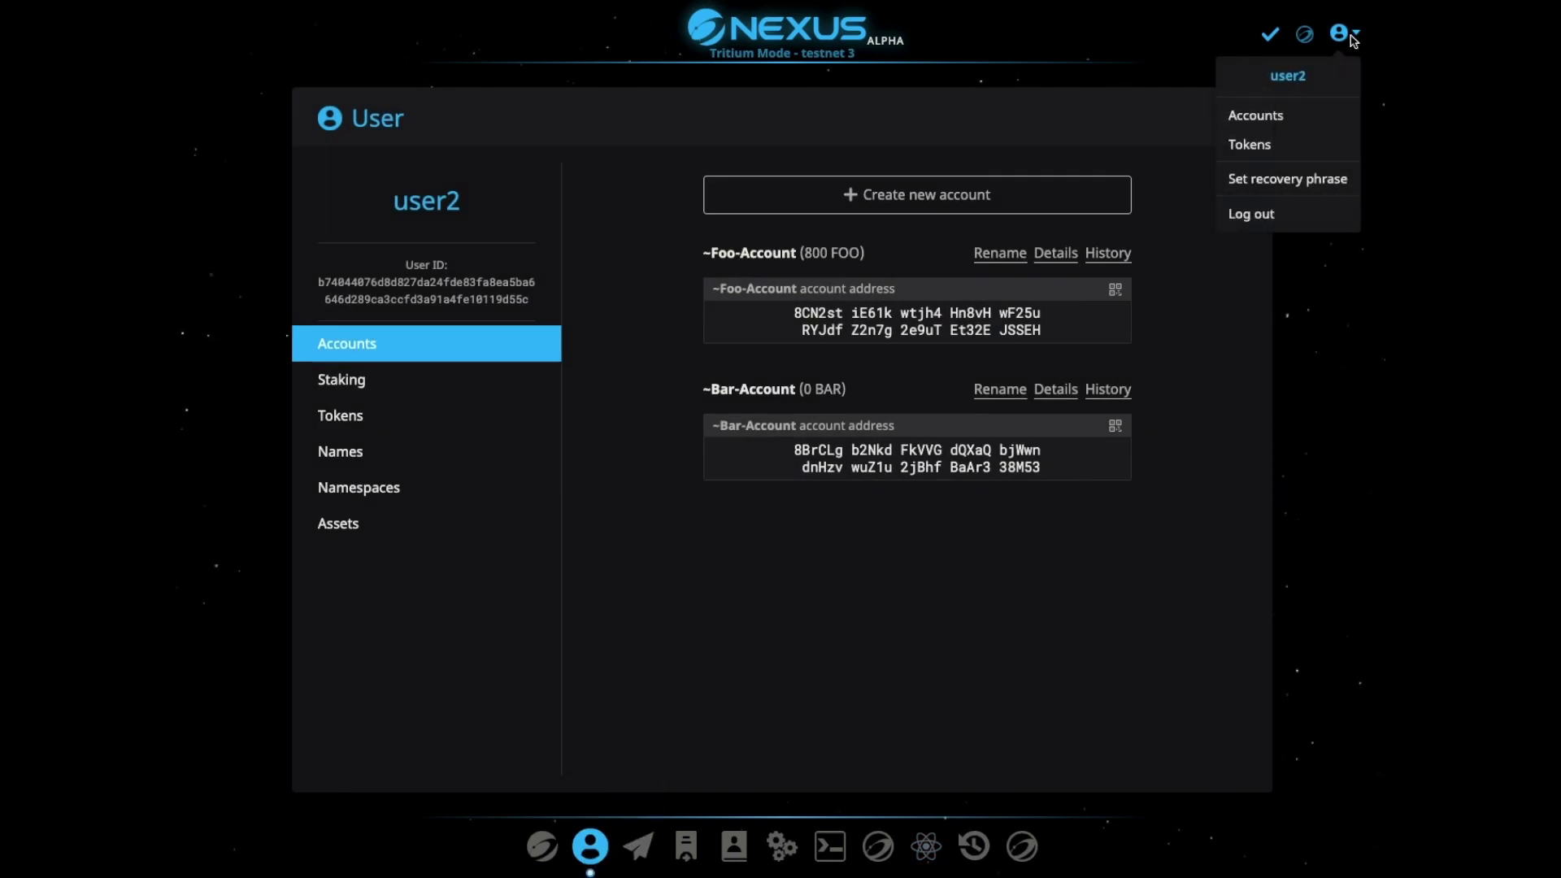
pyautogui.click(1269, 215)
# Log in as the second user with their username, password and PIN
pyautogui.click(800, 223)
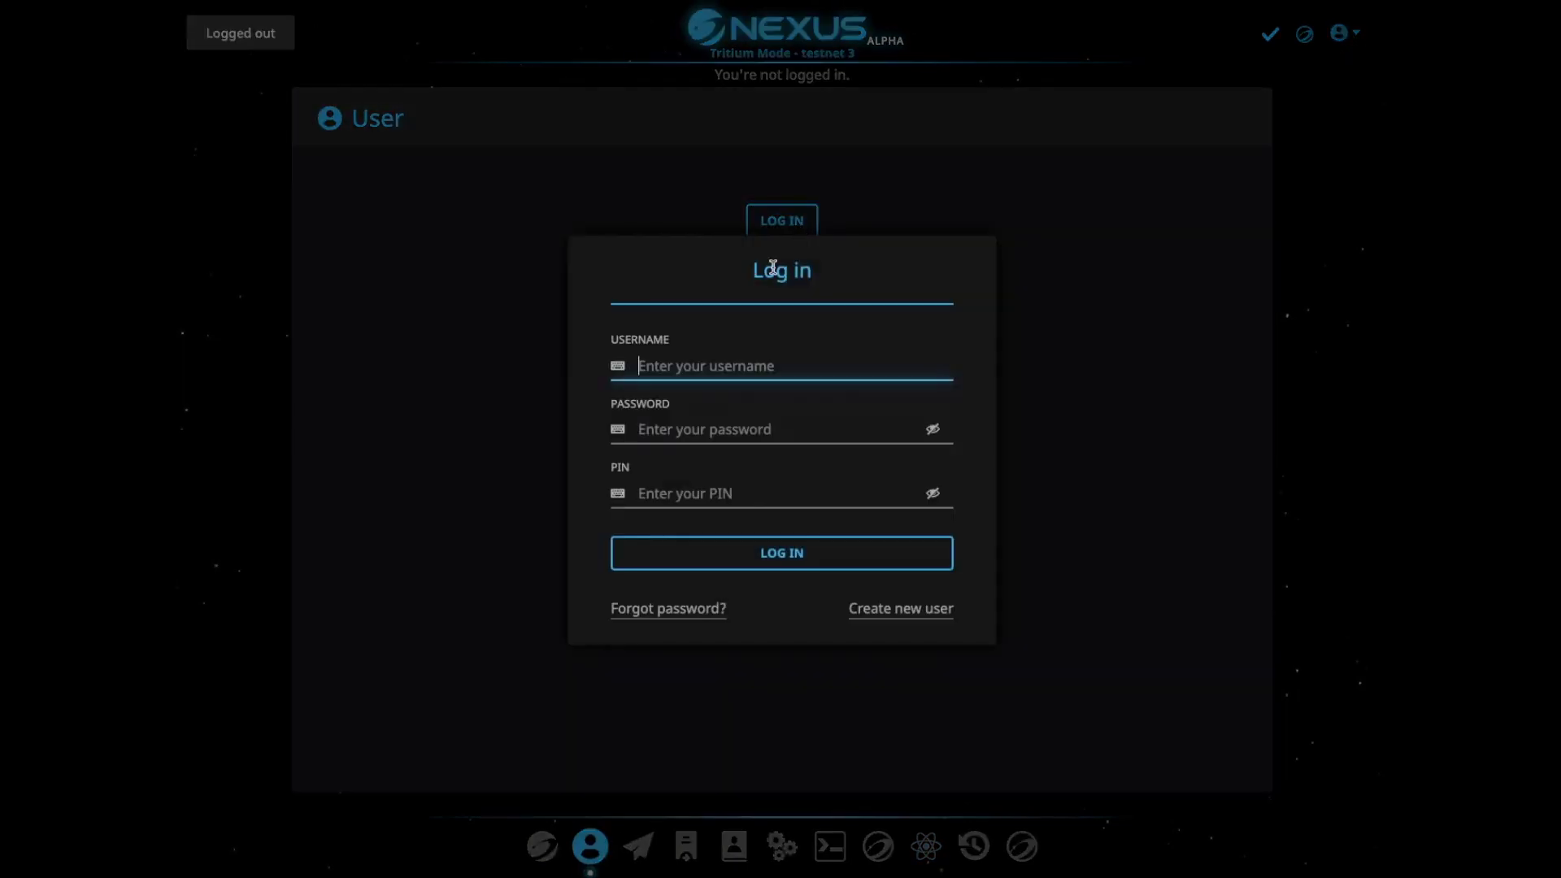
pyautogui.click(776, 366)
pyautogui.write('user1')
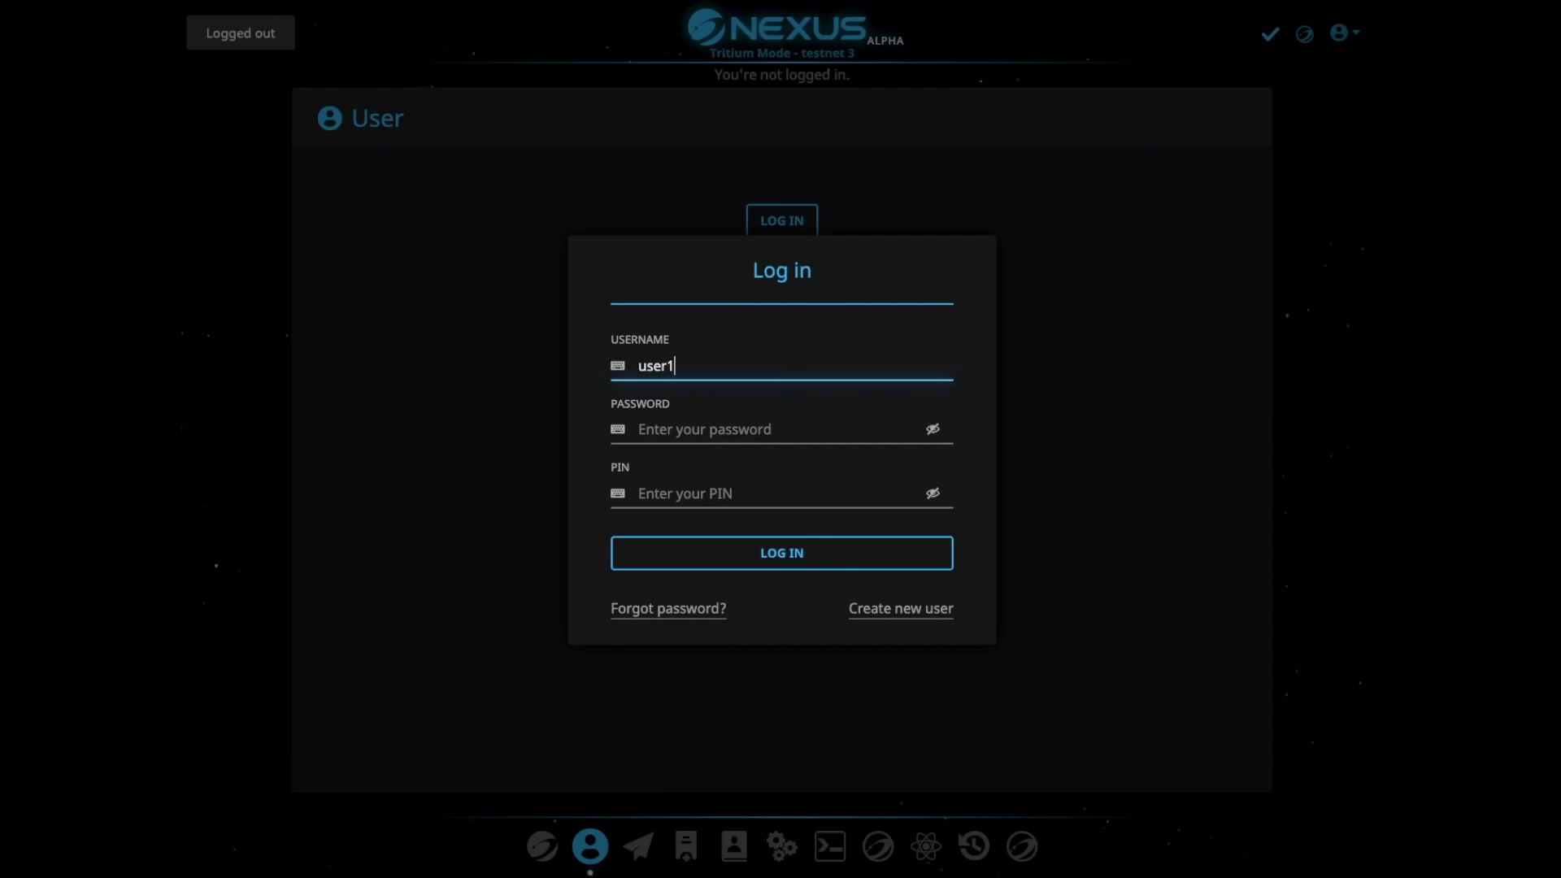
pyautogui.click(639, 429)
pyautogui.write('pass')
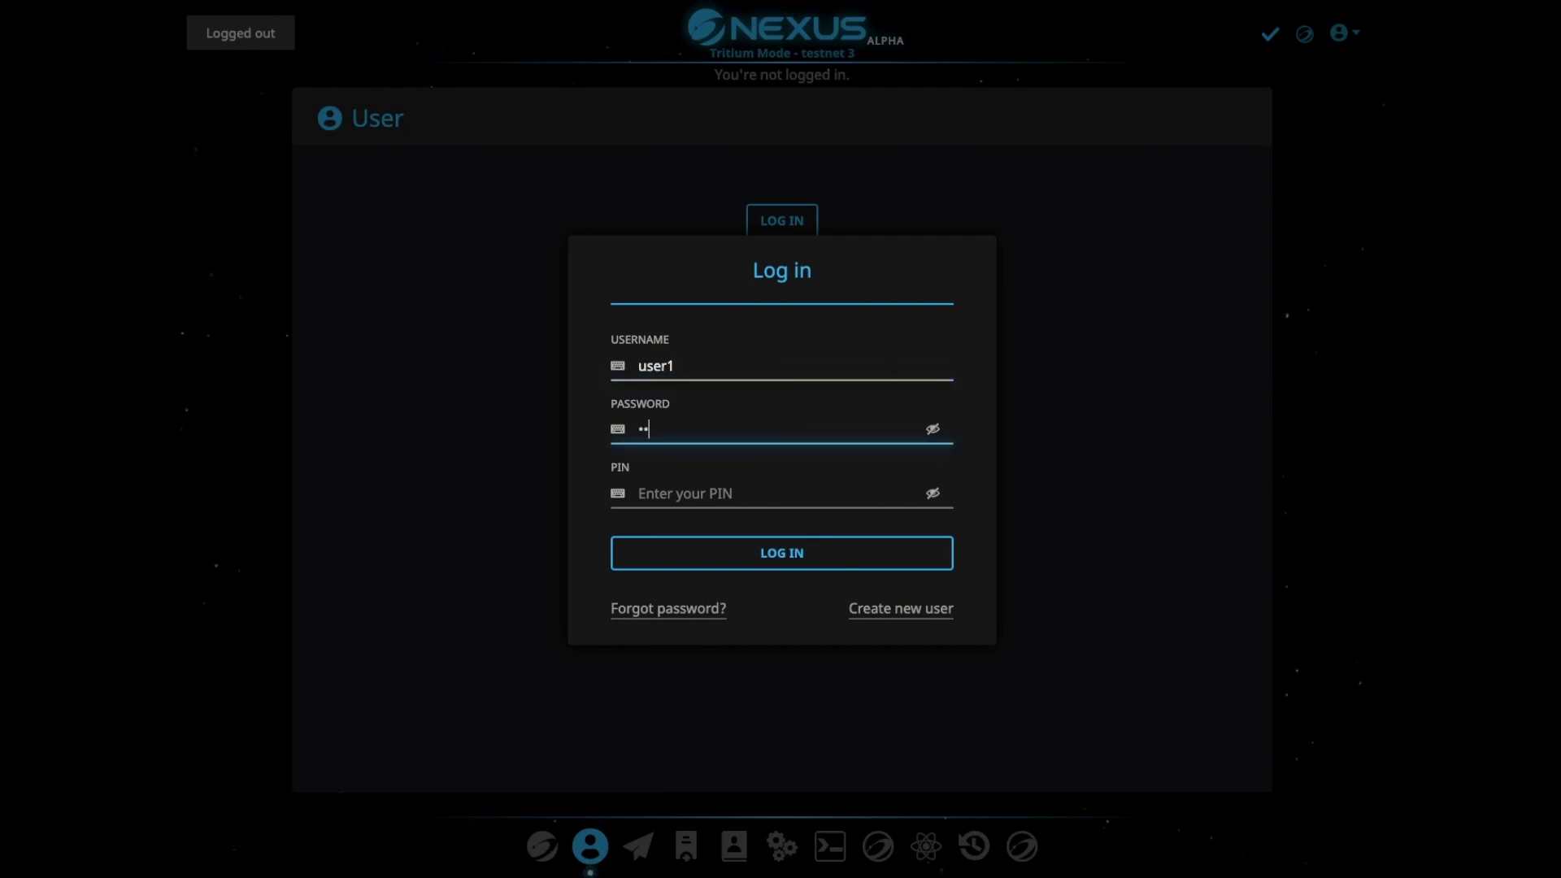
pyautogui.write('word')
pyautogui.press('Tab')
pyautogui.write('1234')
pyautogui.press('Return')
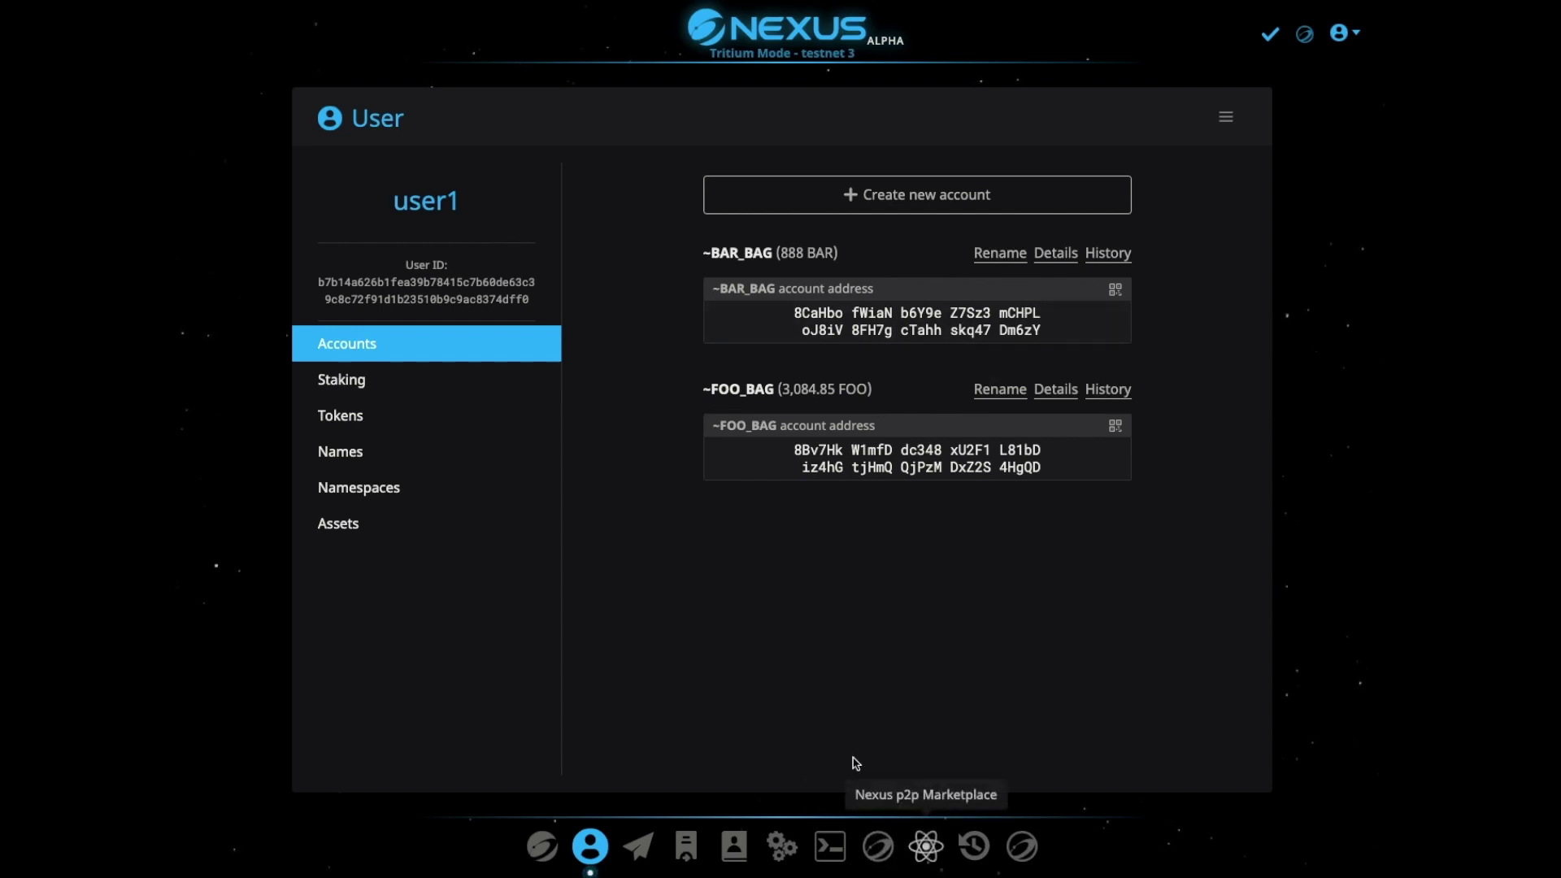
# Open the 268 BAR ask order in the Marketplace and begin its purchase
pyautogui.click(936, 851)
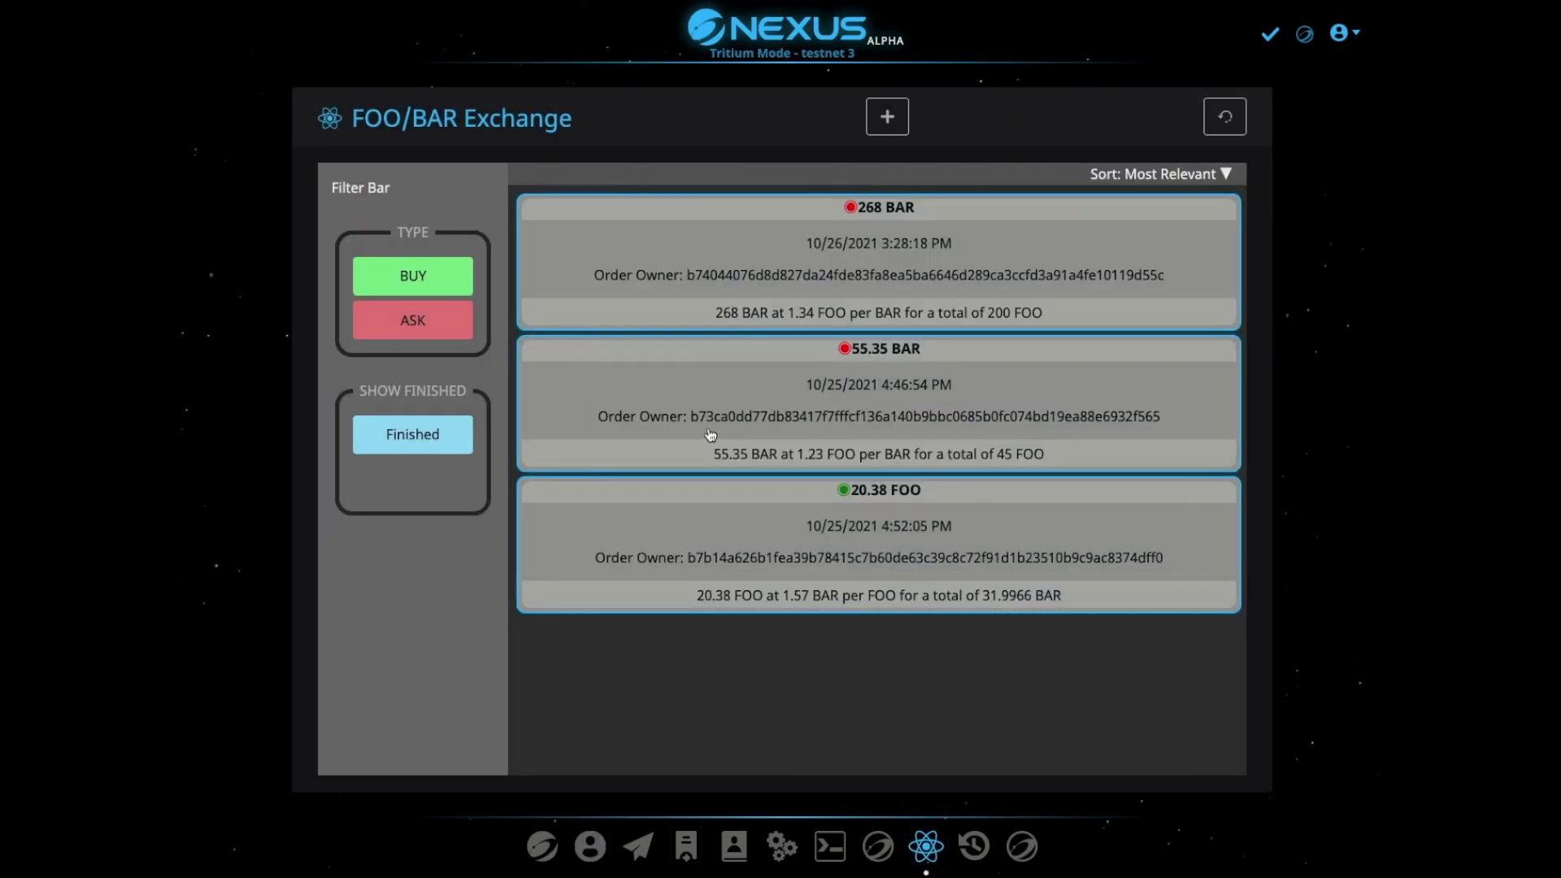
pyautogui.click(978, 252)
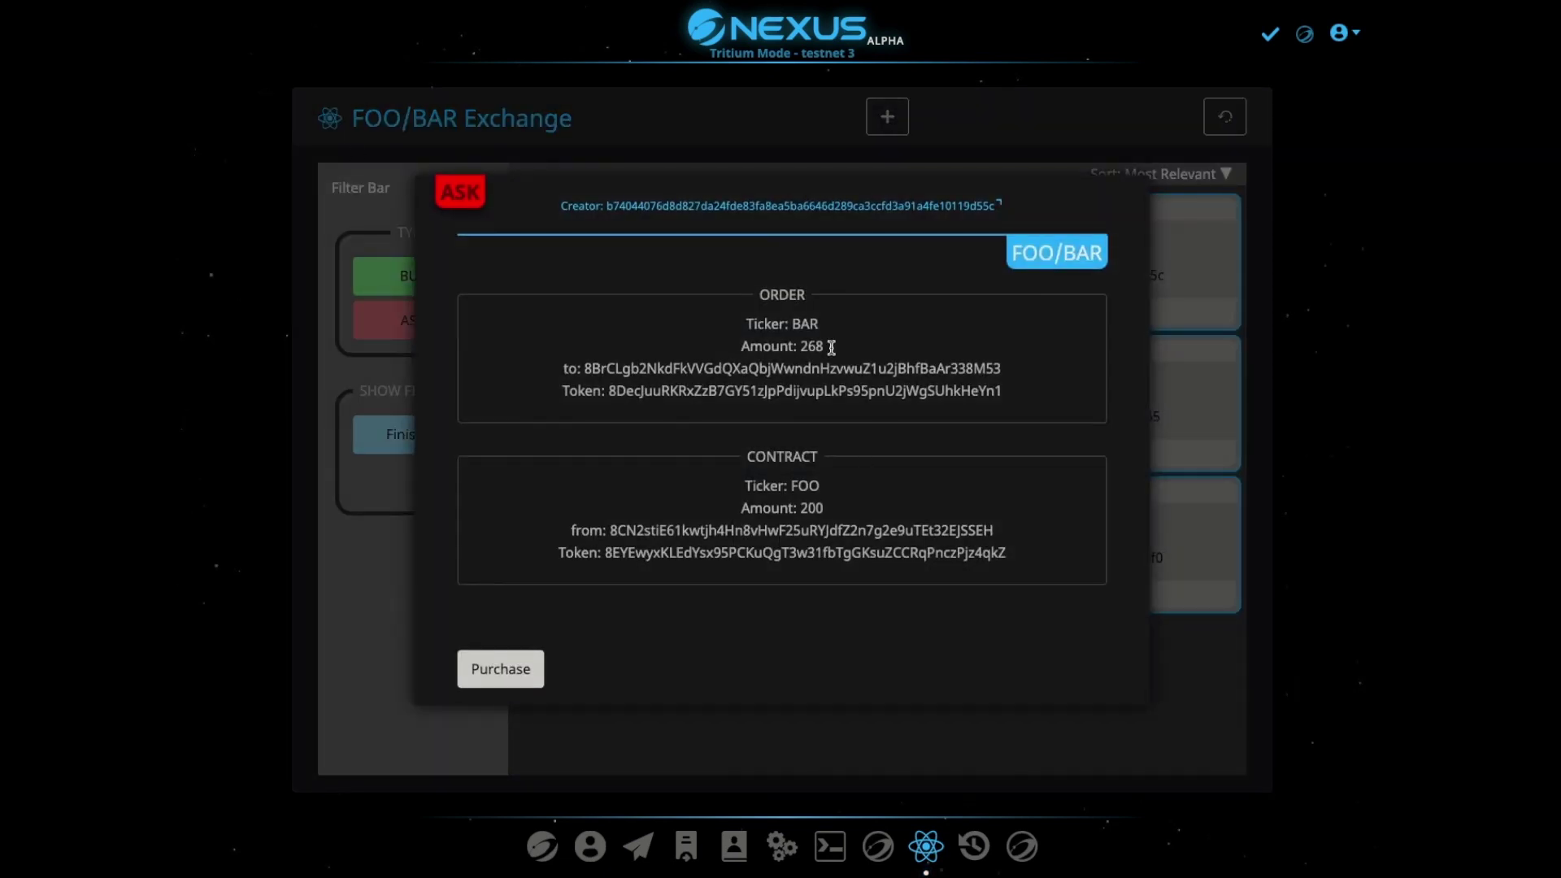
pyautogui.click(501, 669)
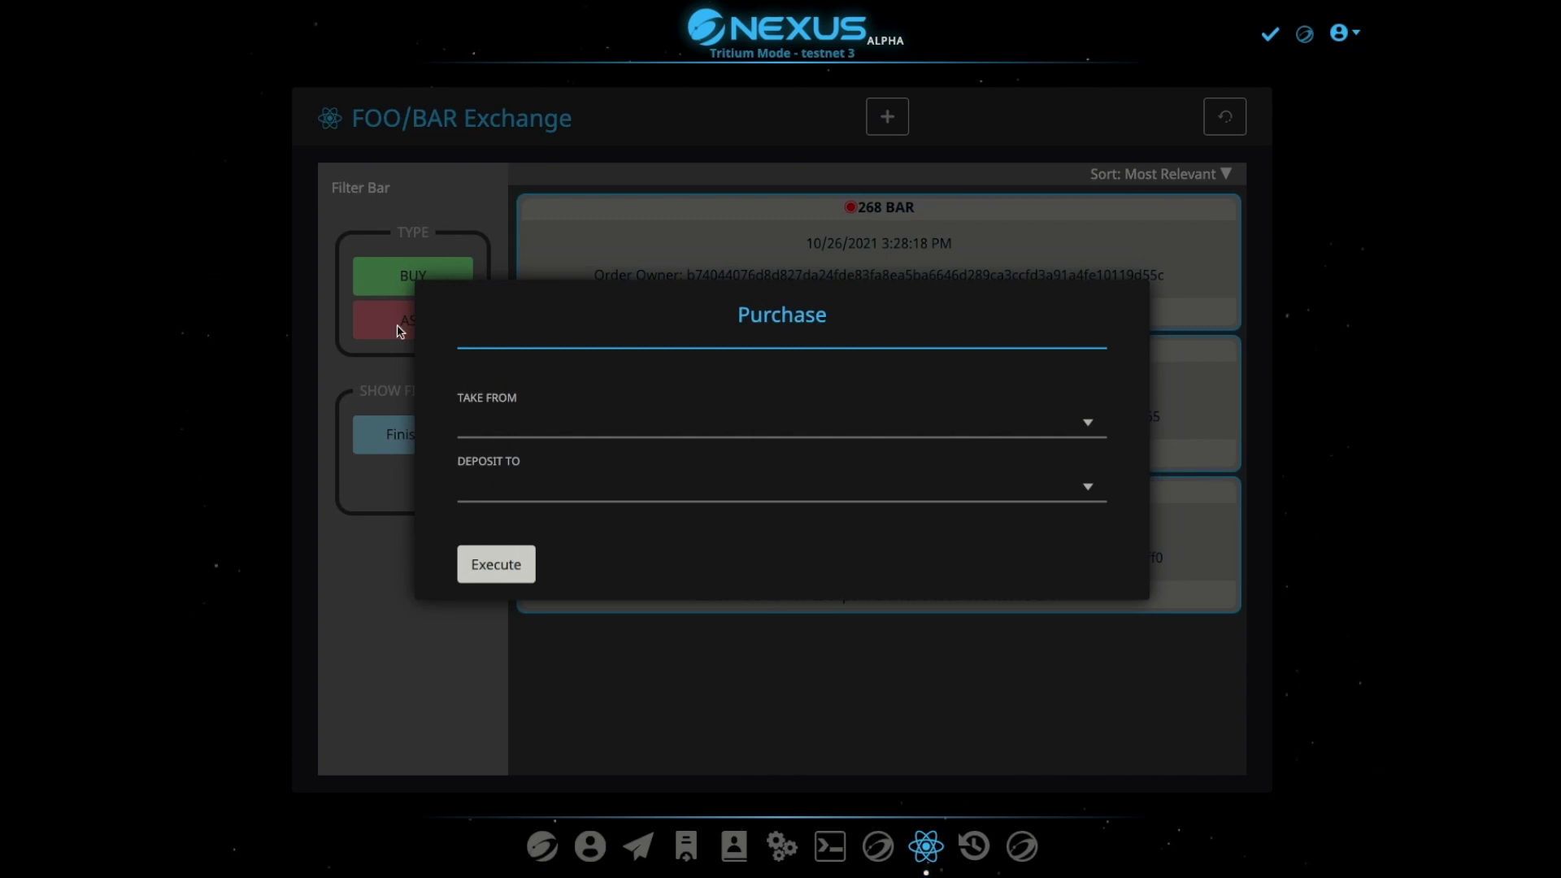
# Buy the order paying from the 888 BAR account into the 3,084.85 FOO account, confirming with PIN
pyautogui.click(573, 427)
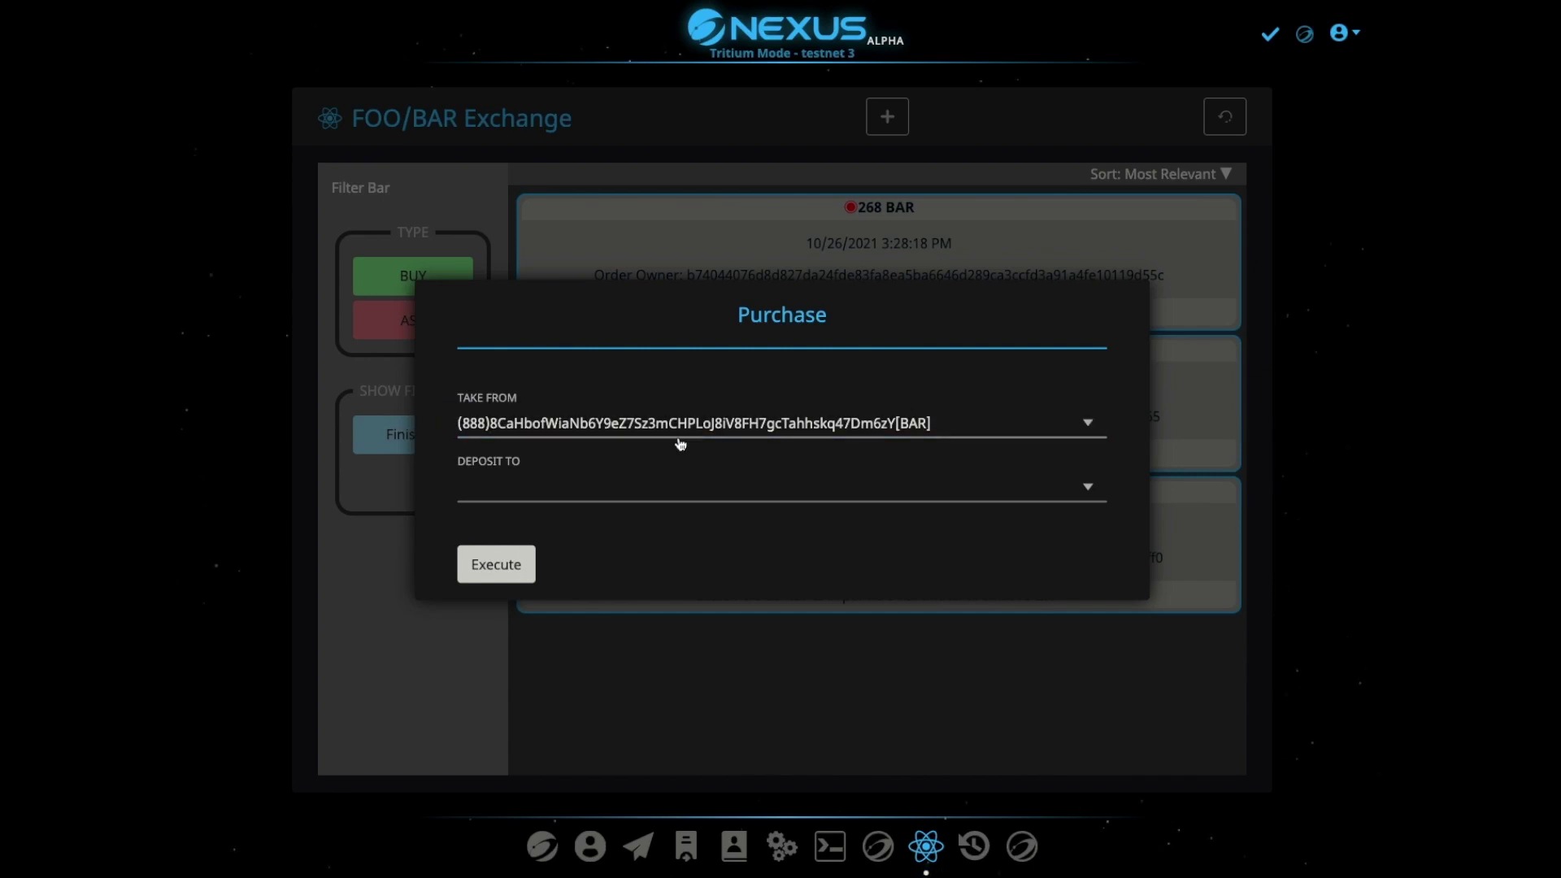
pyautogui.click(499, 486)
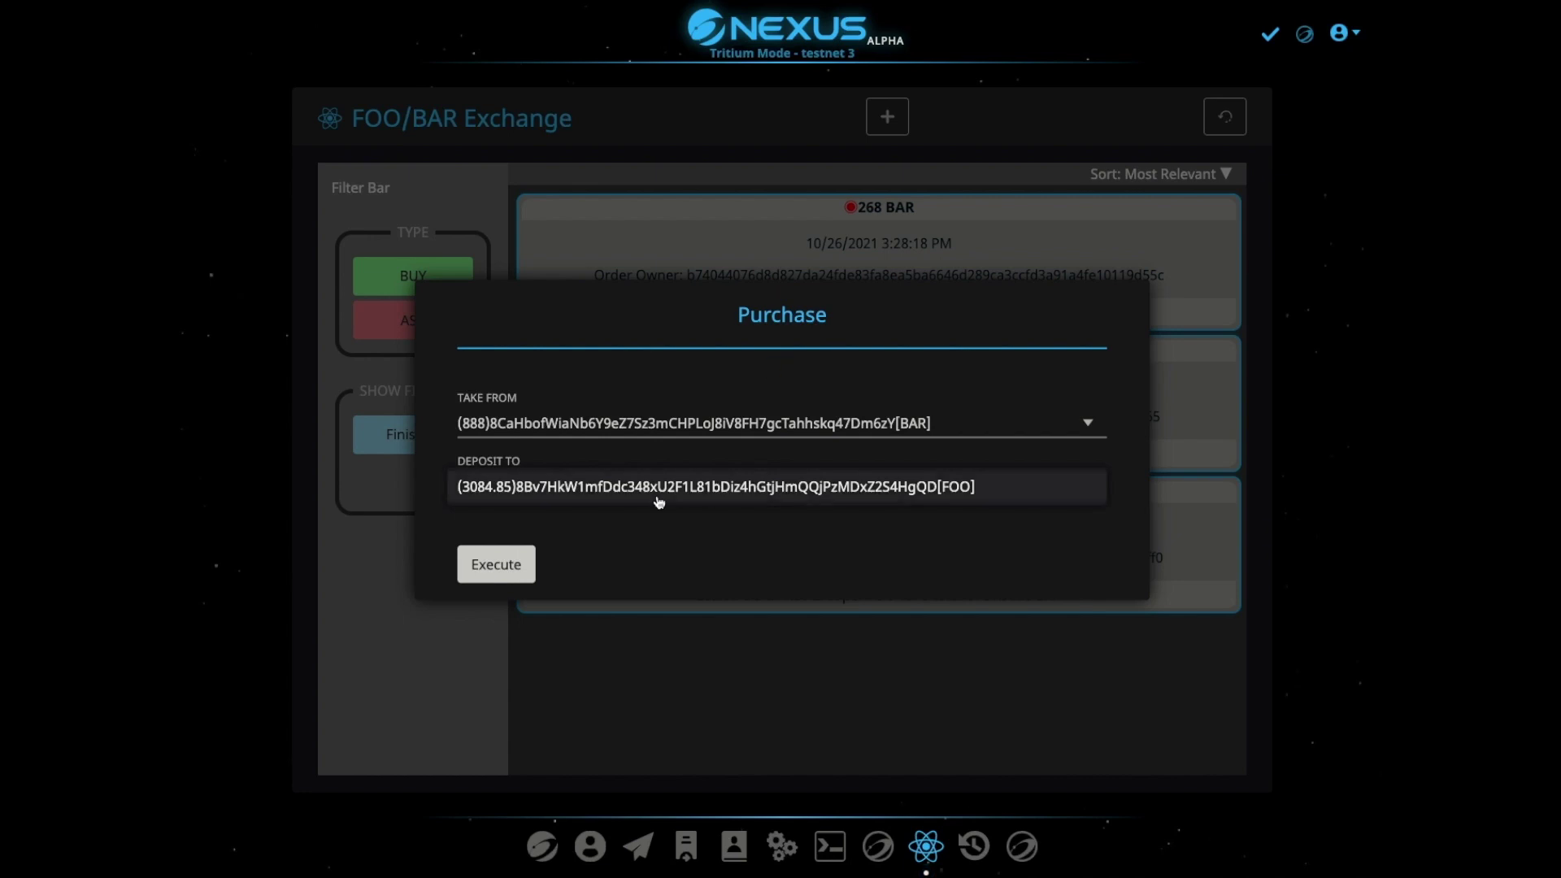
pyautogui.click(542, 491)
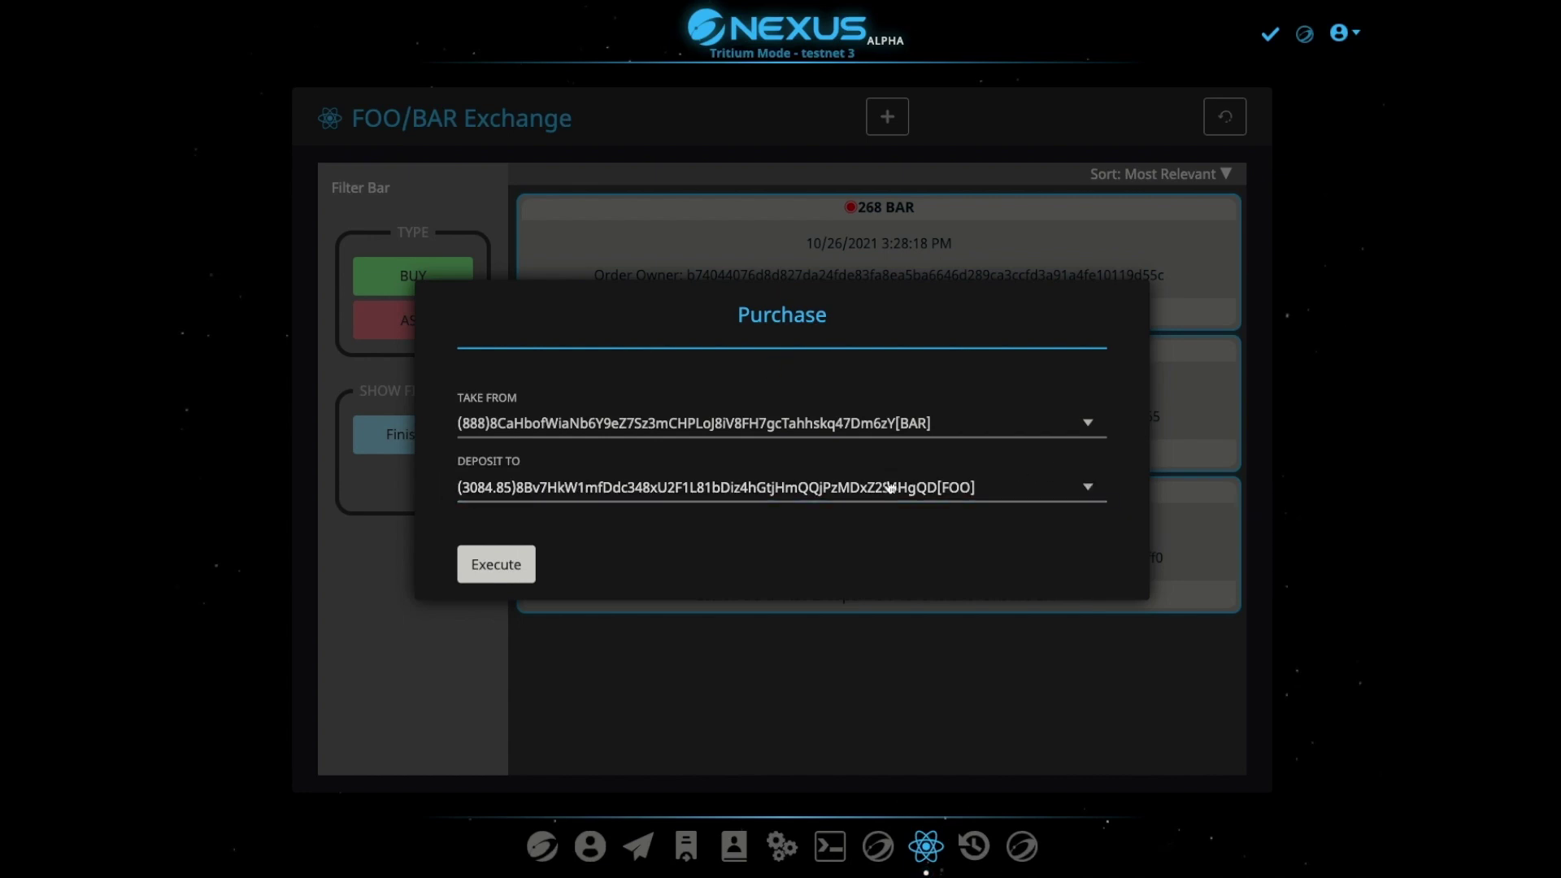
pyautogui.click(497, 567)
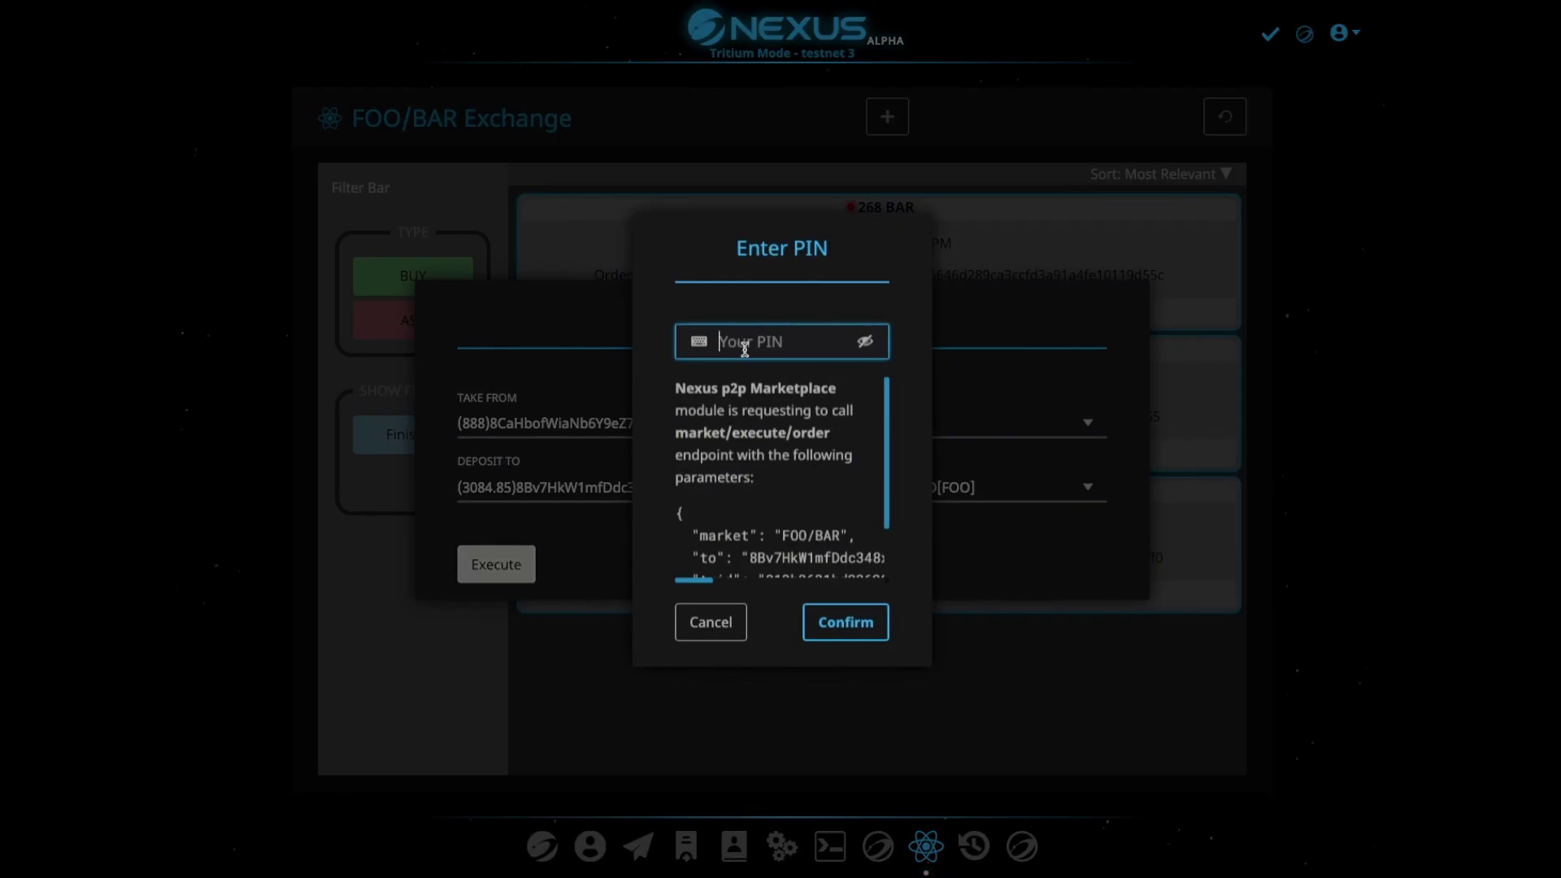
pyautogui.write('1234')
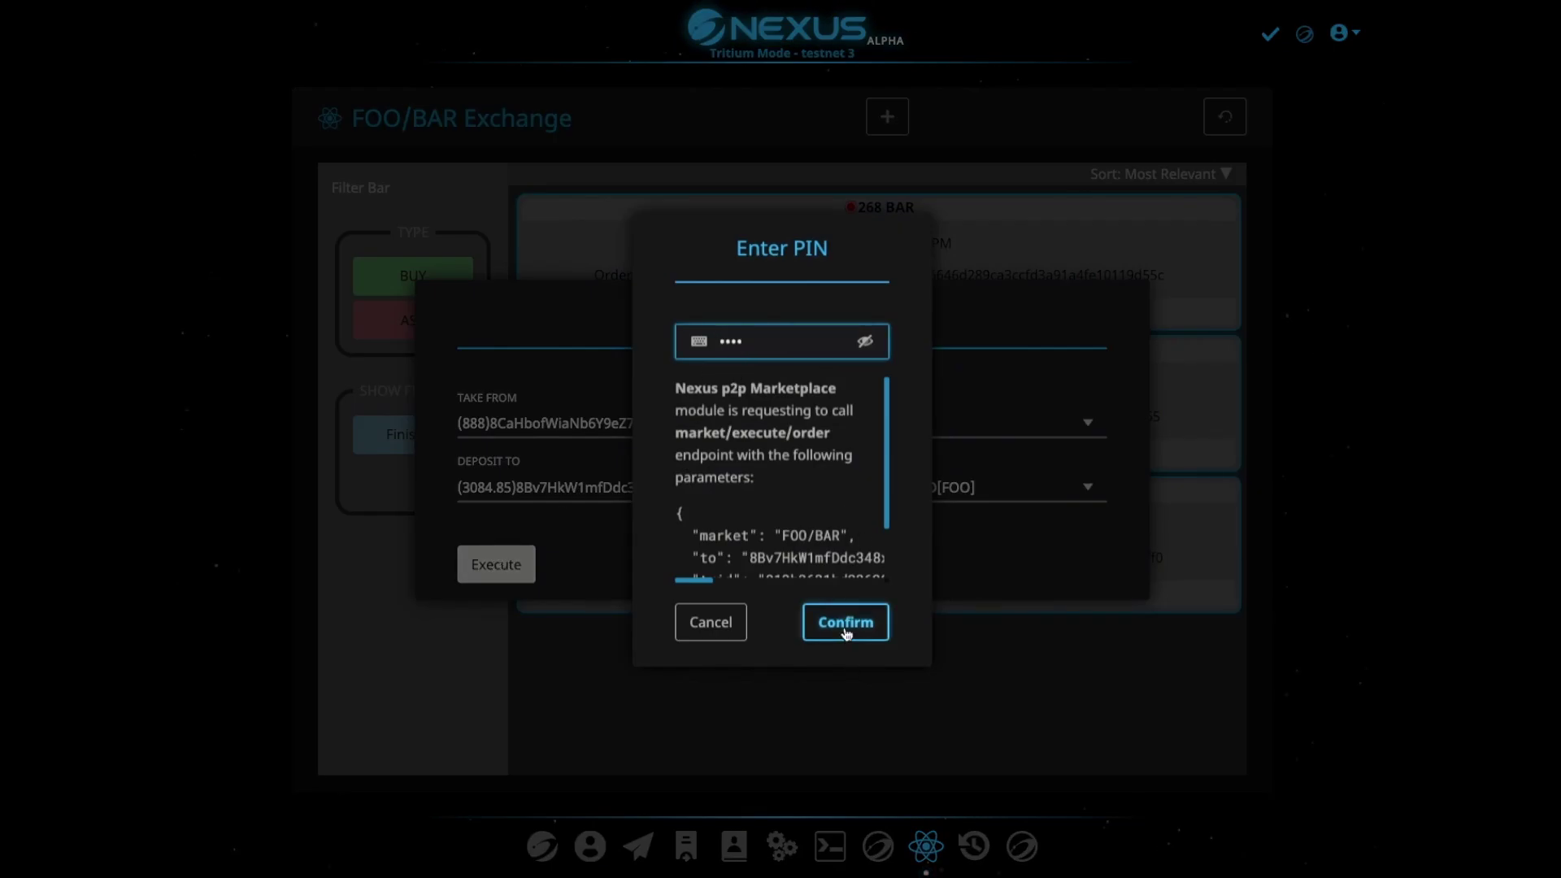
pyautogui.click(846, 626)
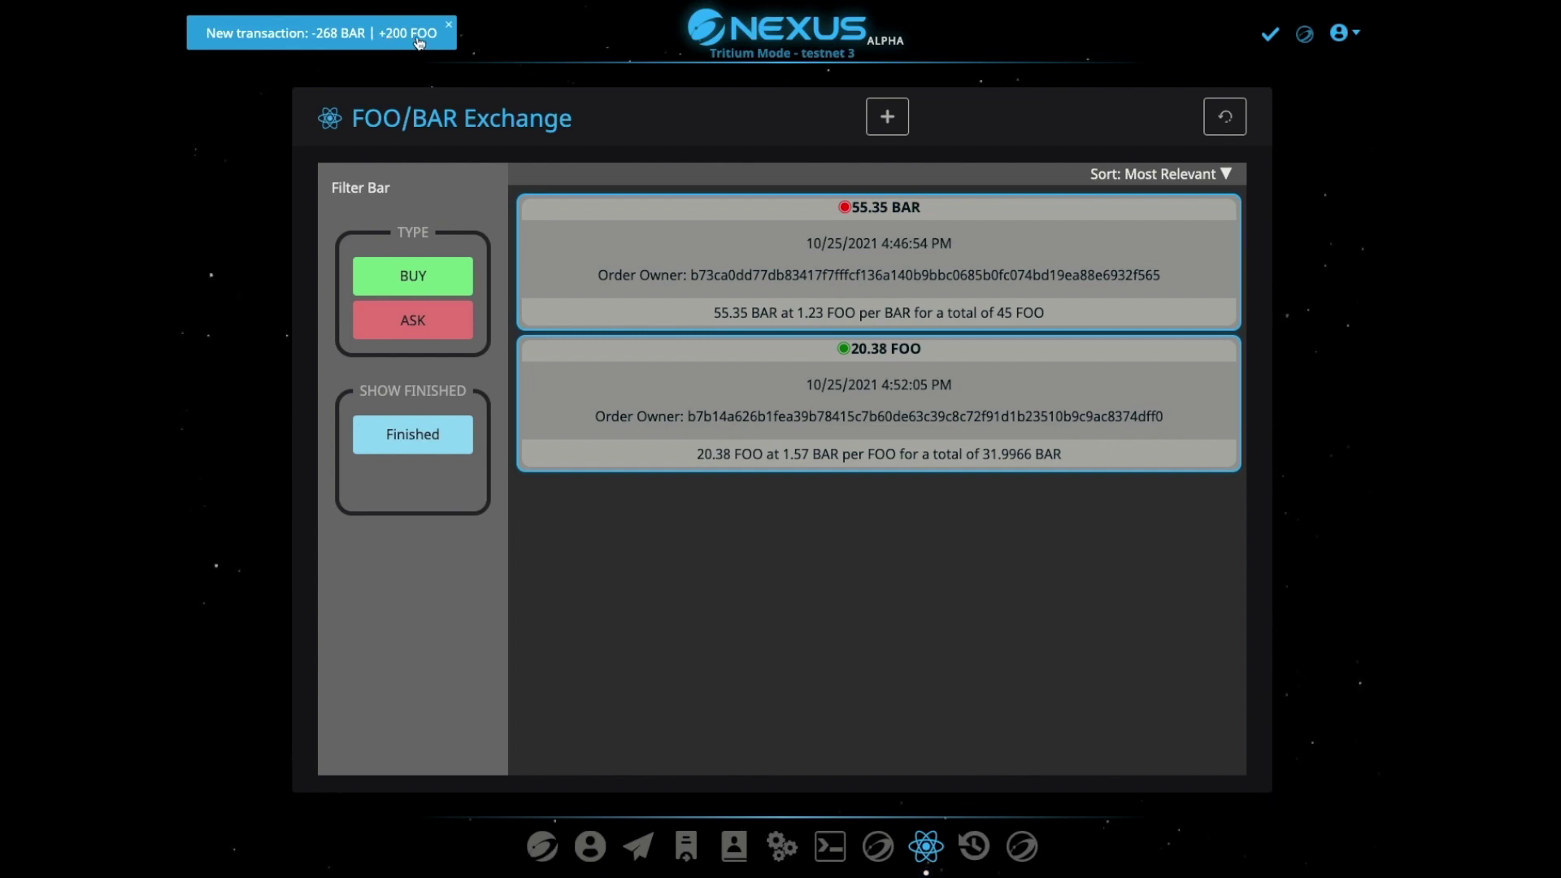
# Check transactions and balances (FOO_BAG 3,284.85 FOO, BAR_BAG 620 BAR), then log out
pyautogui.click(686, 845)
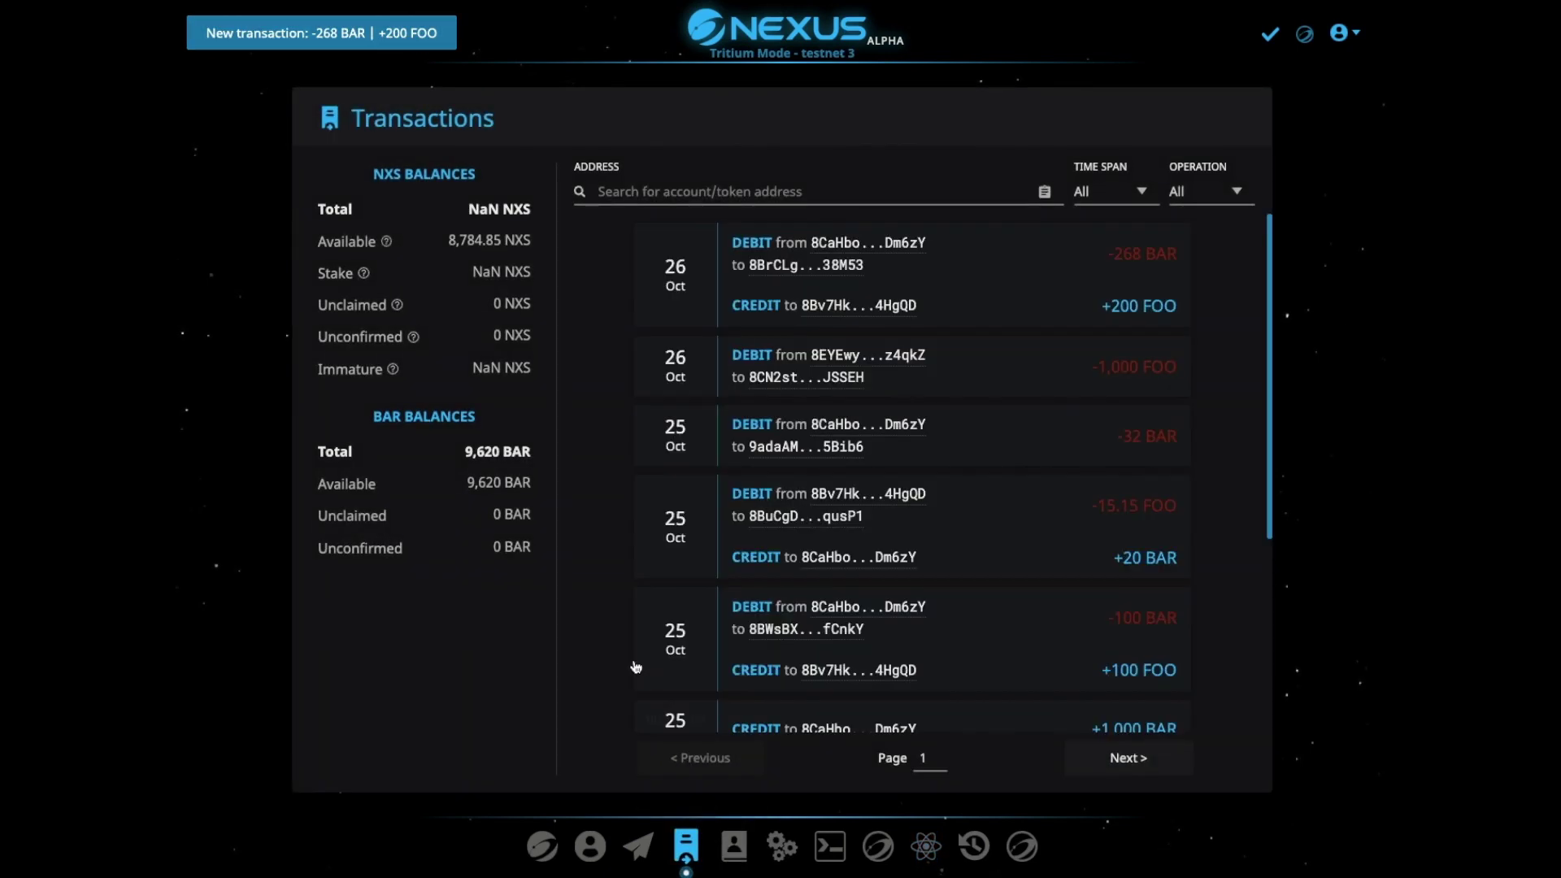
pyautogui.click(590, 846)
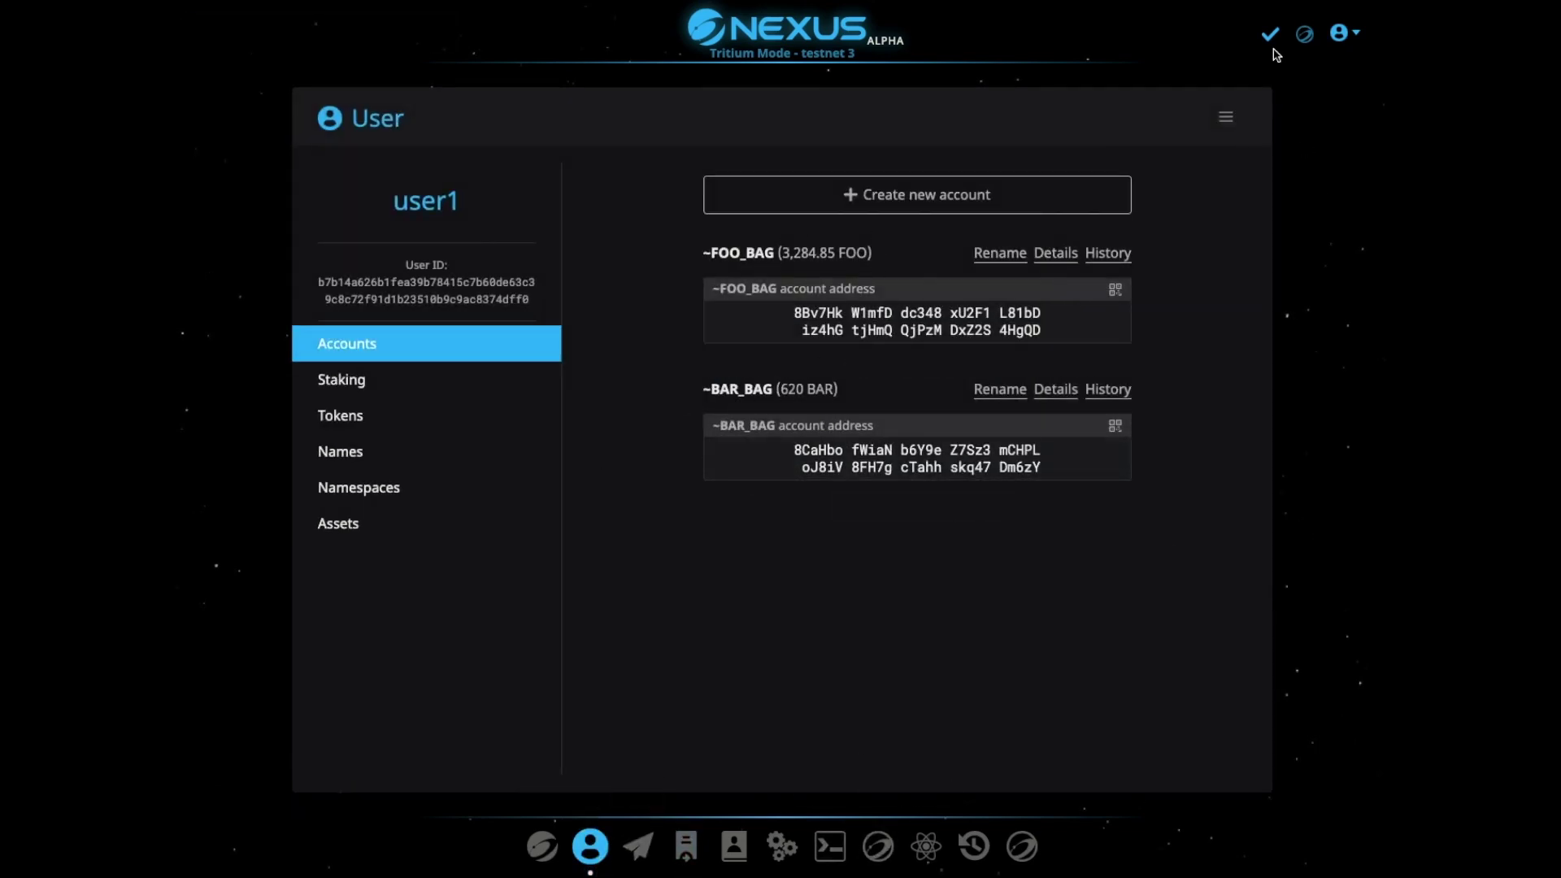
pyautogui.click(1339, 33)
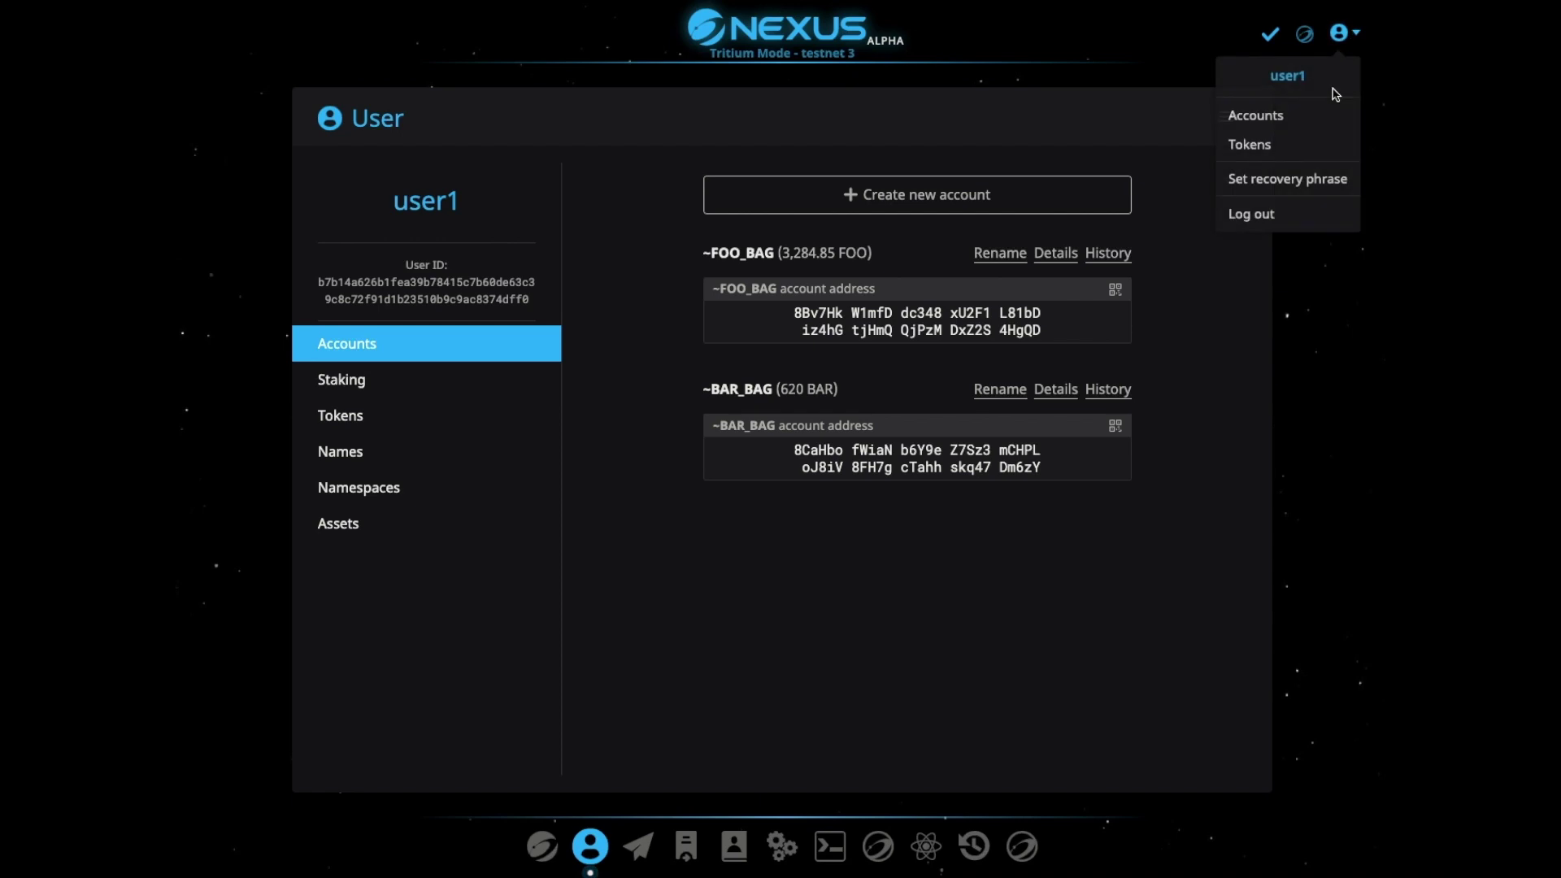
pyautogui.click(1252, 214)
# Log in as the second user, entering their username, password and PIN
pyautogui.click(782, 226)
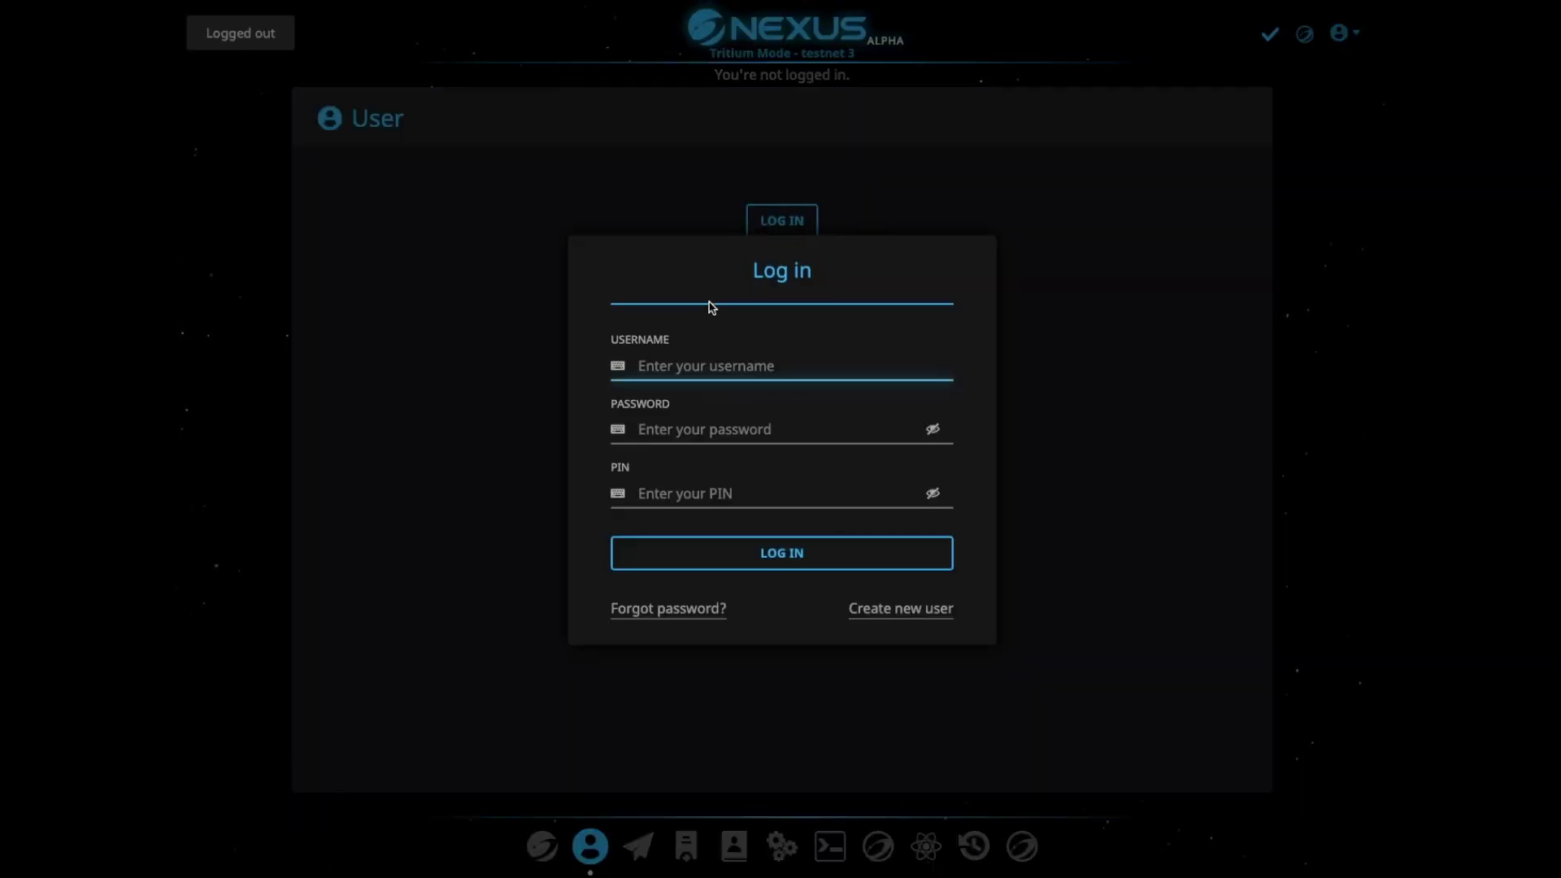
pyautogui.write('user2')
pyautogui.press('Tab')
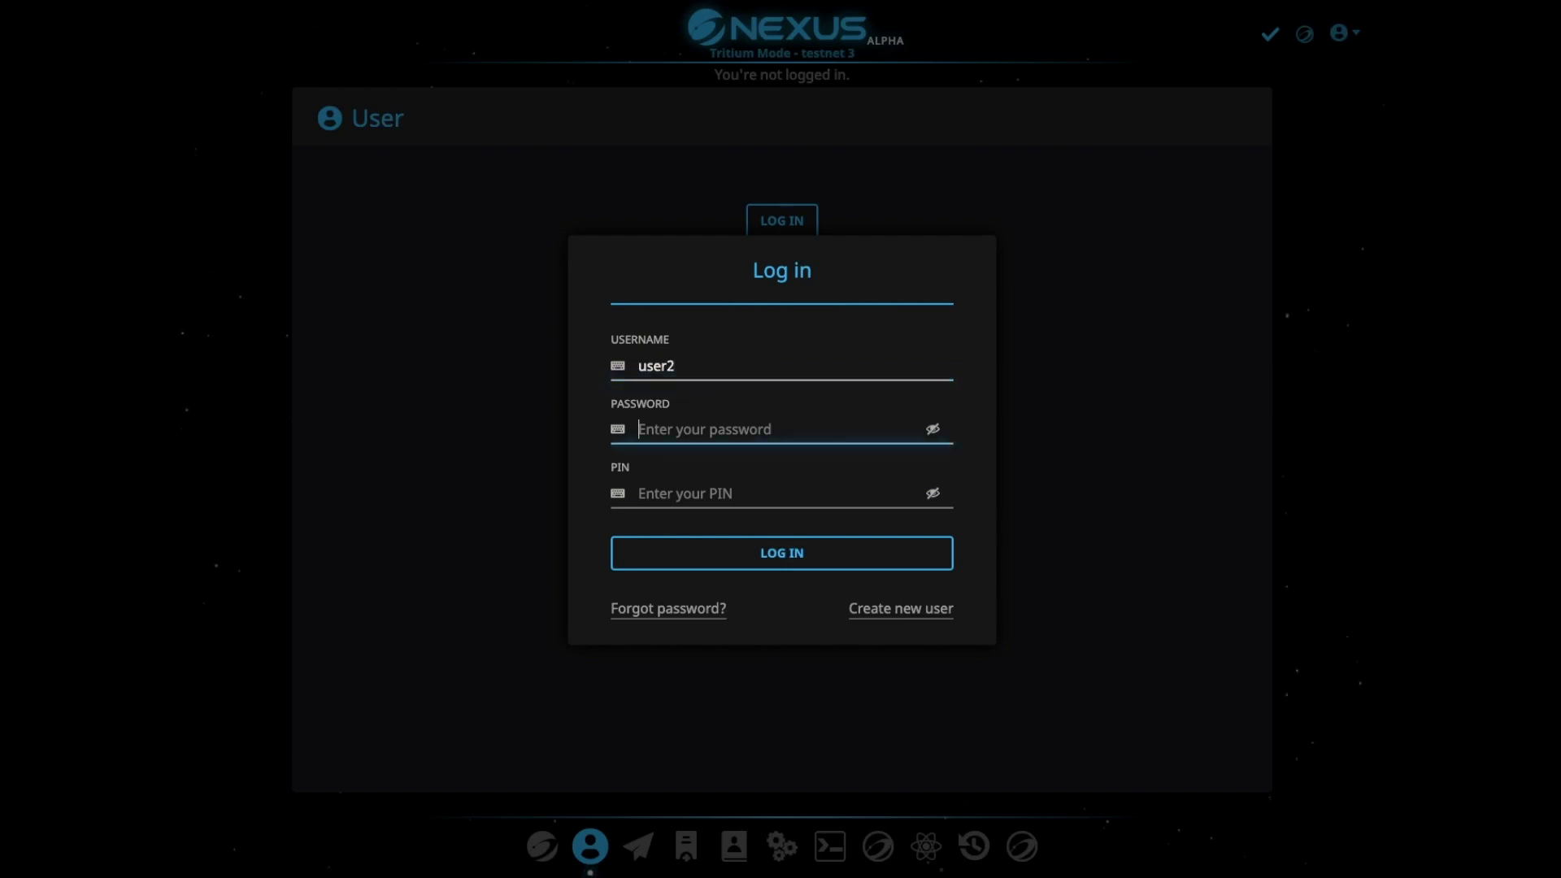
pyautogui.write('password')
pyautogui.press('Tab')
pyautogui.write('1234')
pyautogui.press('Return')
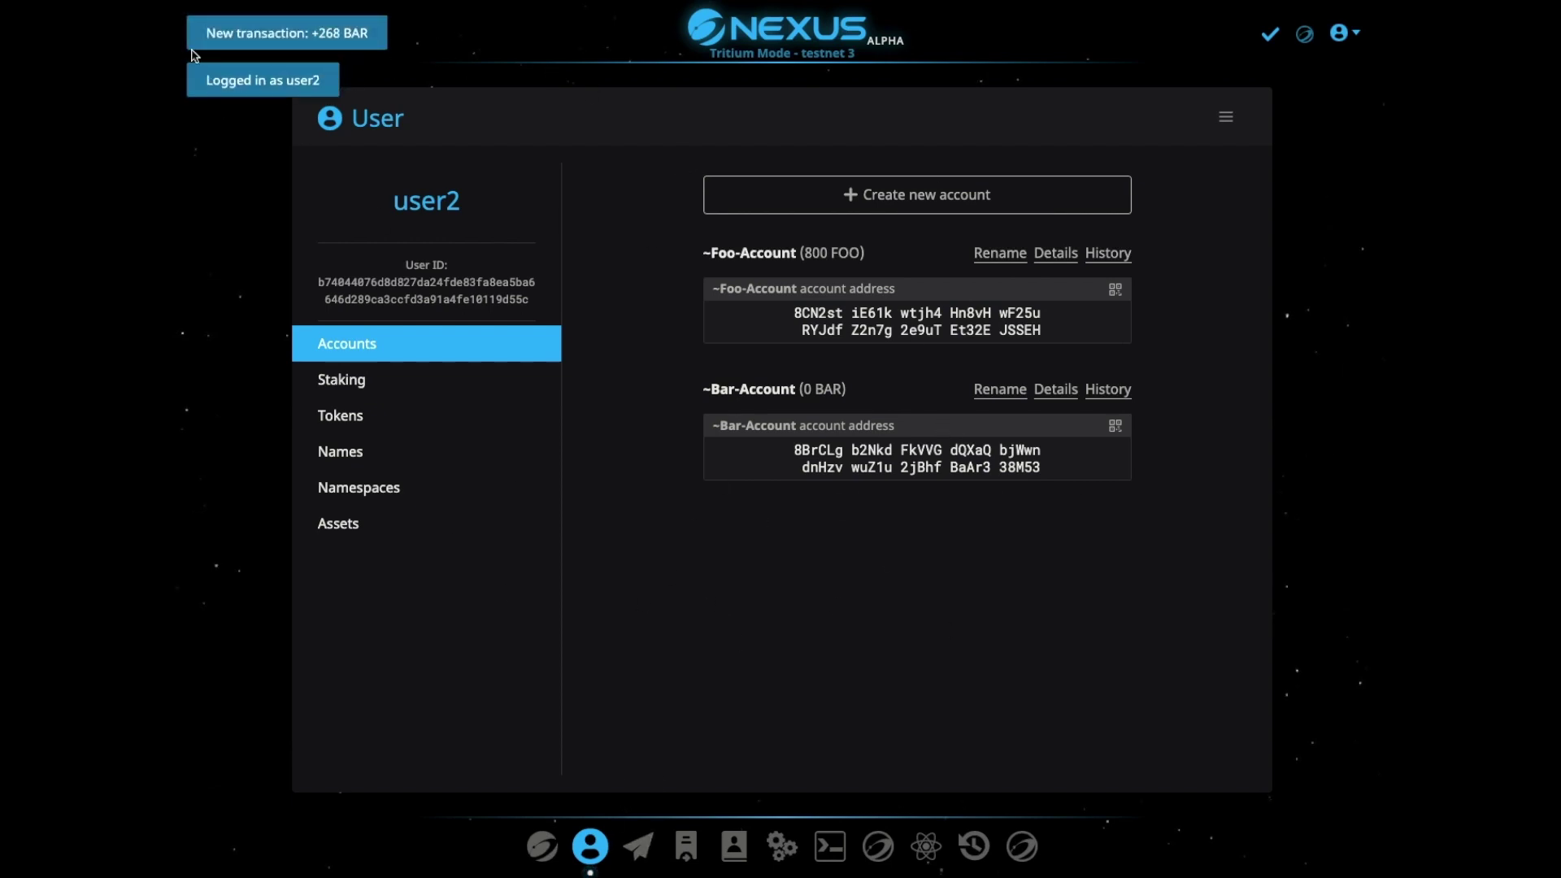
# Confirm the second user's Bar-Account received 268 BAR, then reopen the FOO/BAR Exchange
pyautogui.click(686, 846)
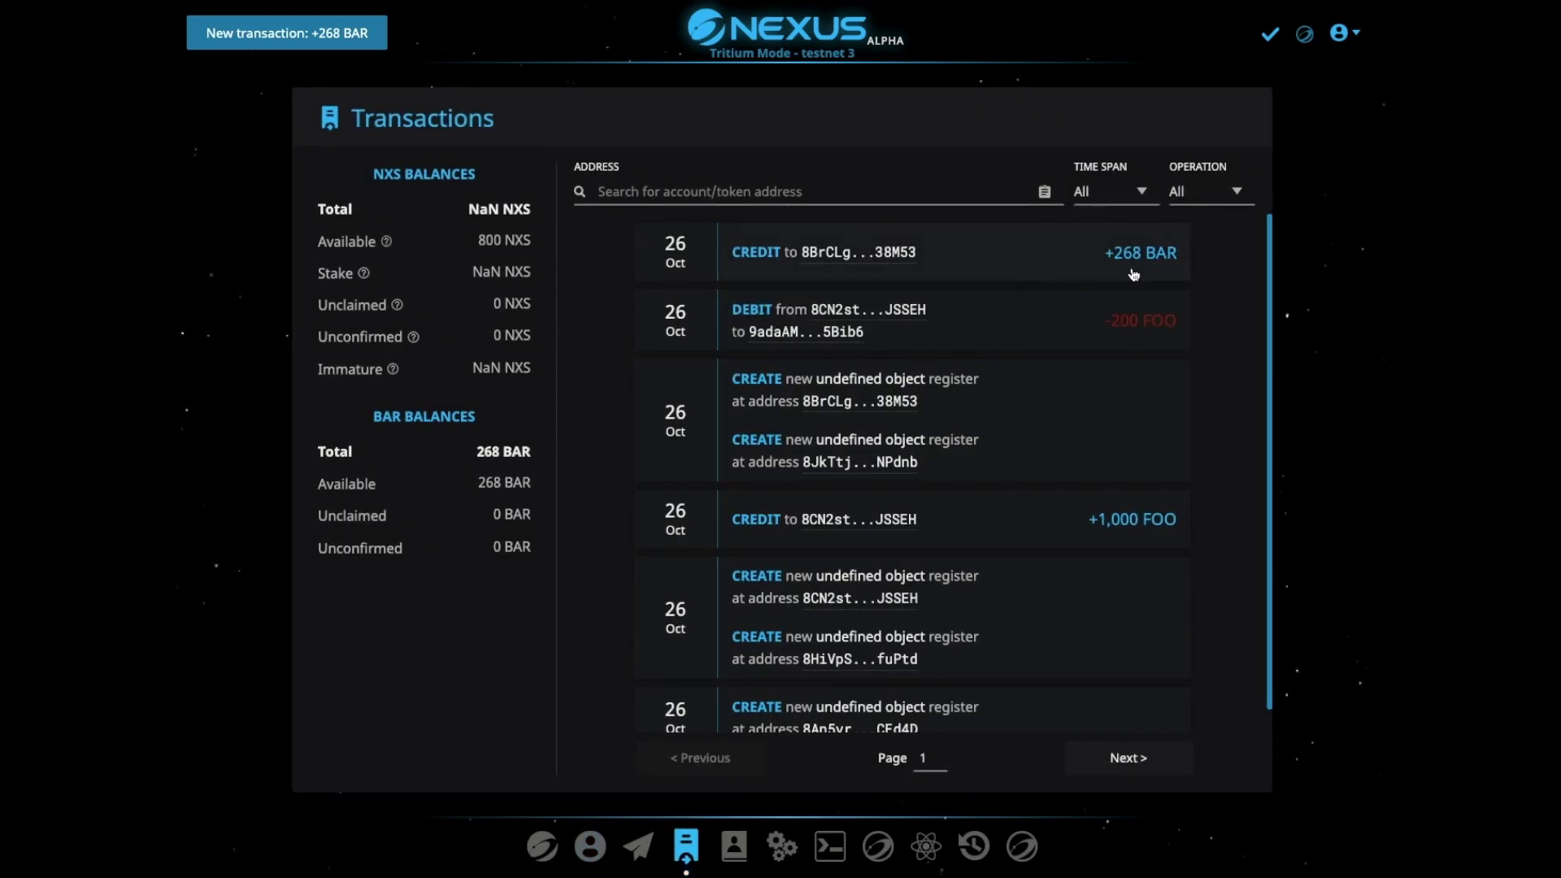
pyautogui.click(590, 846)
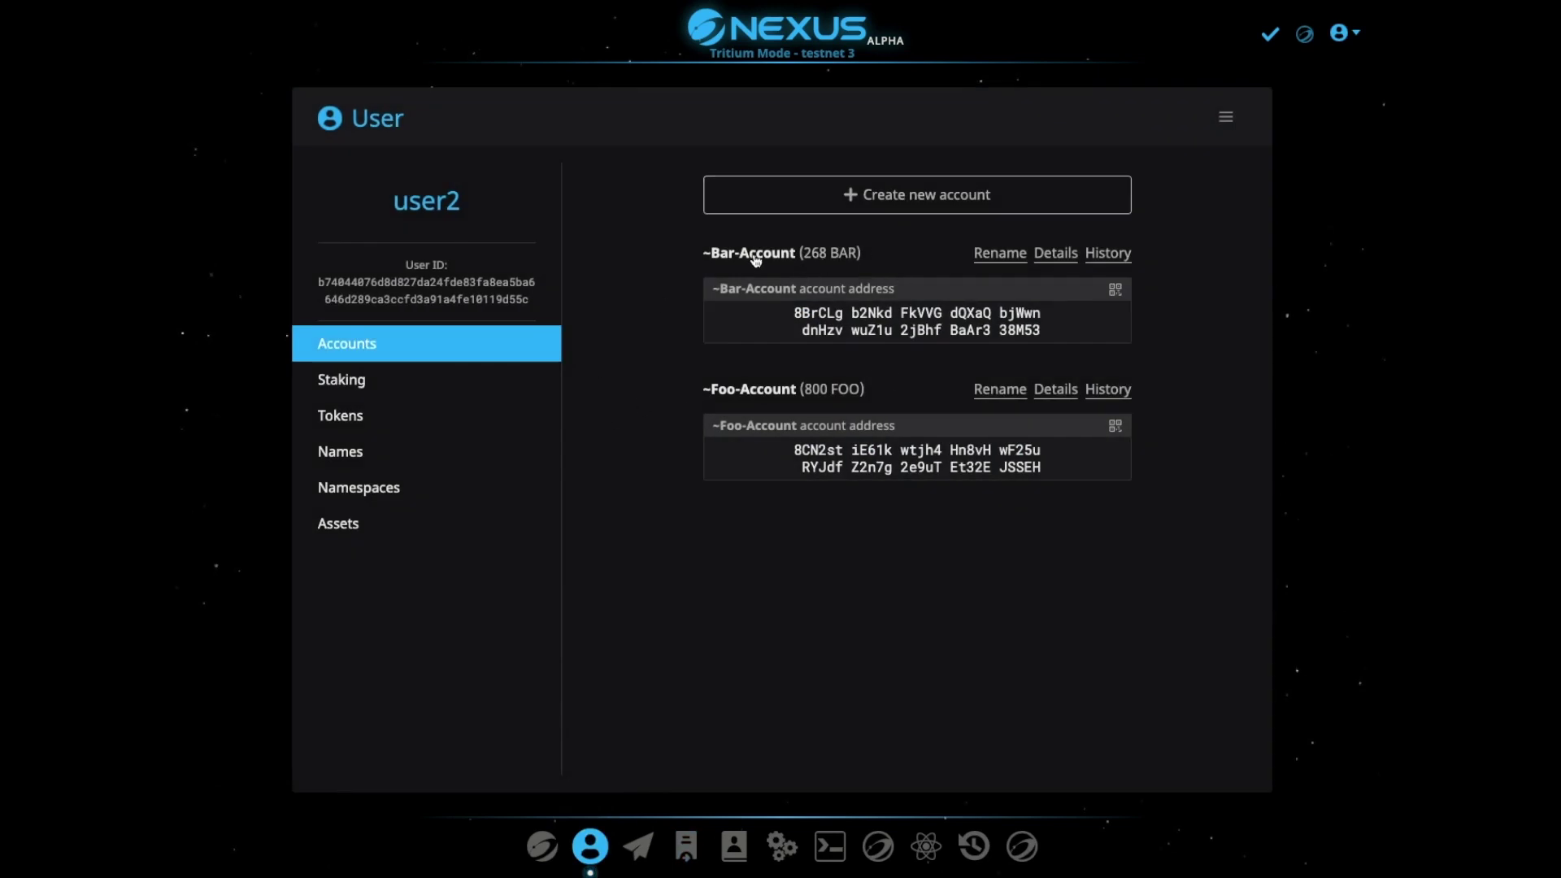
pyautogui.click(927, 846)
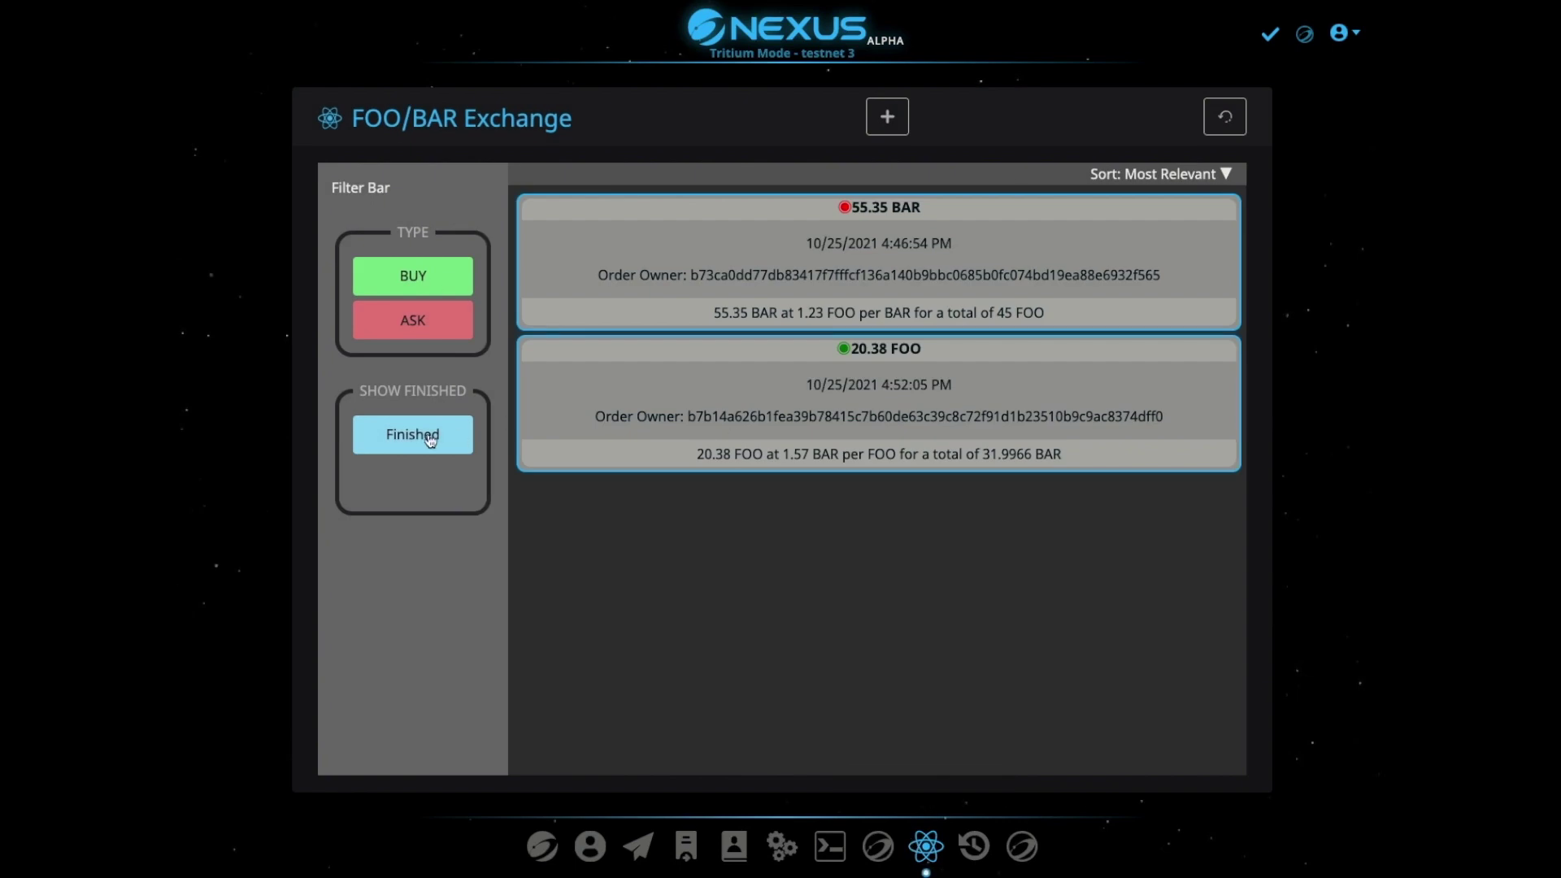
# Review the filled 268 BAR ask among finished orders, then start a blank new order
pyautogui.click(411, 436)
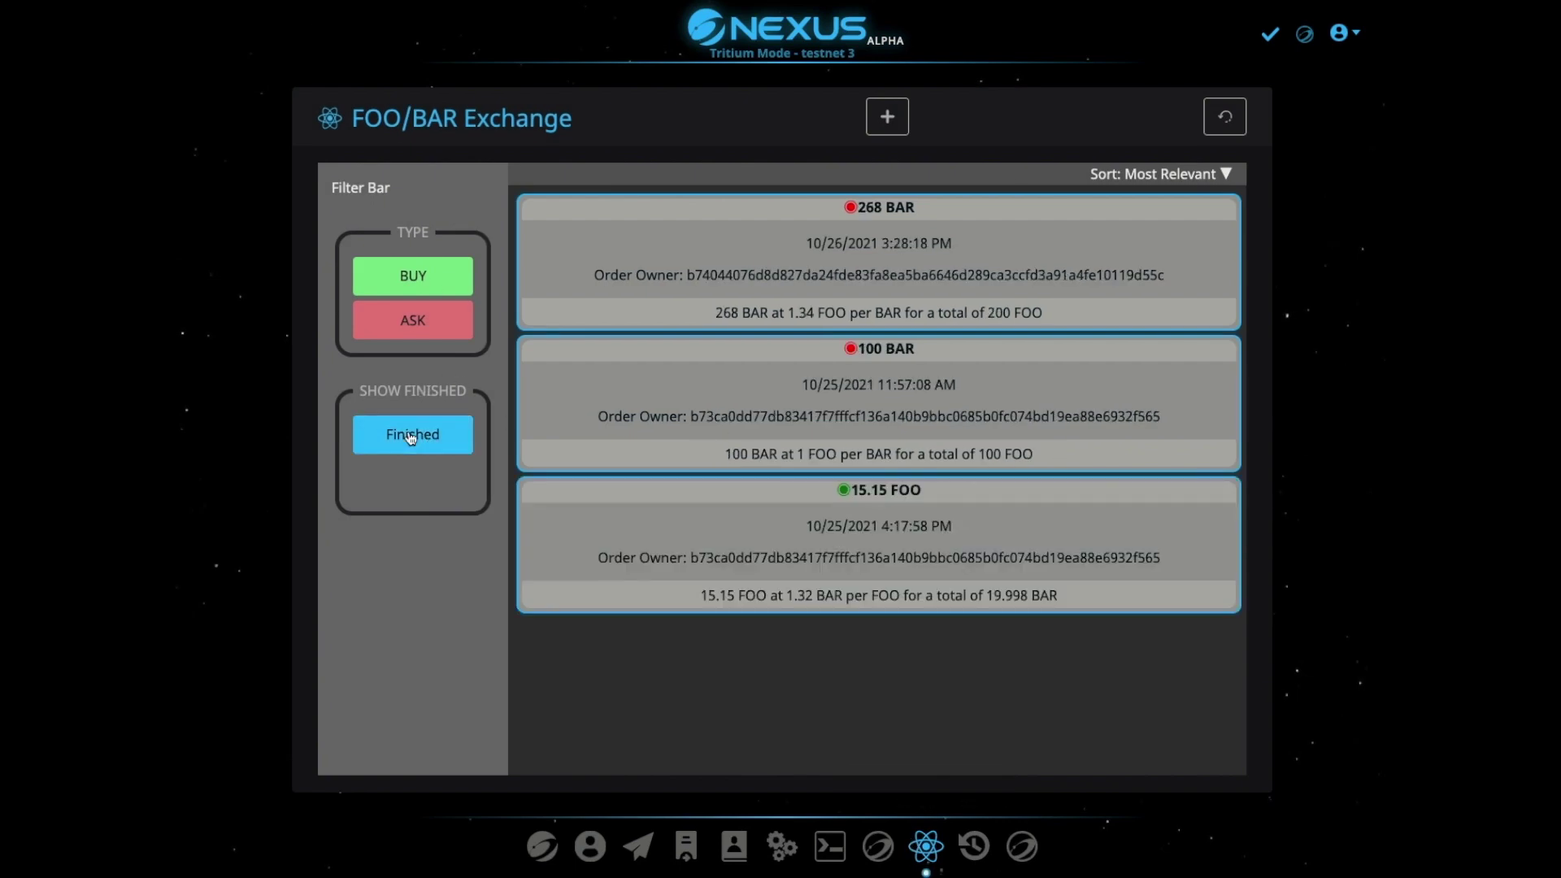
pyautogui.click(900, 298)
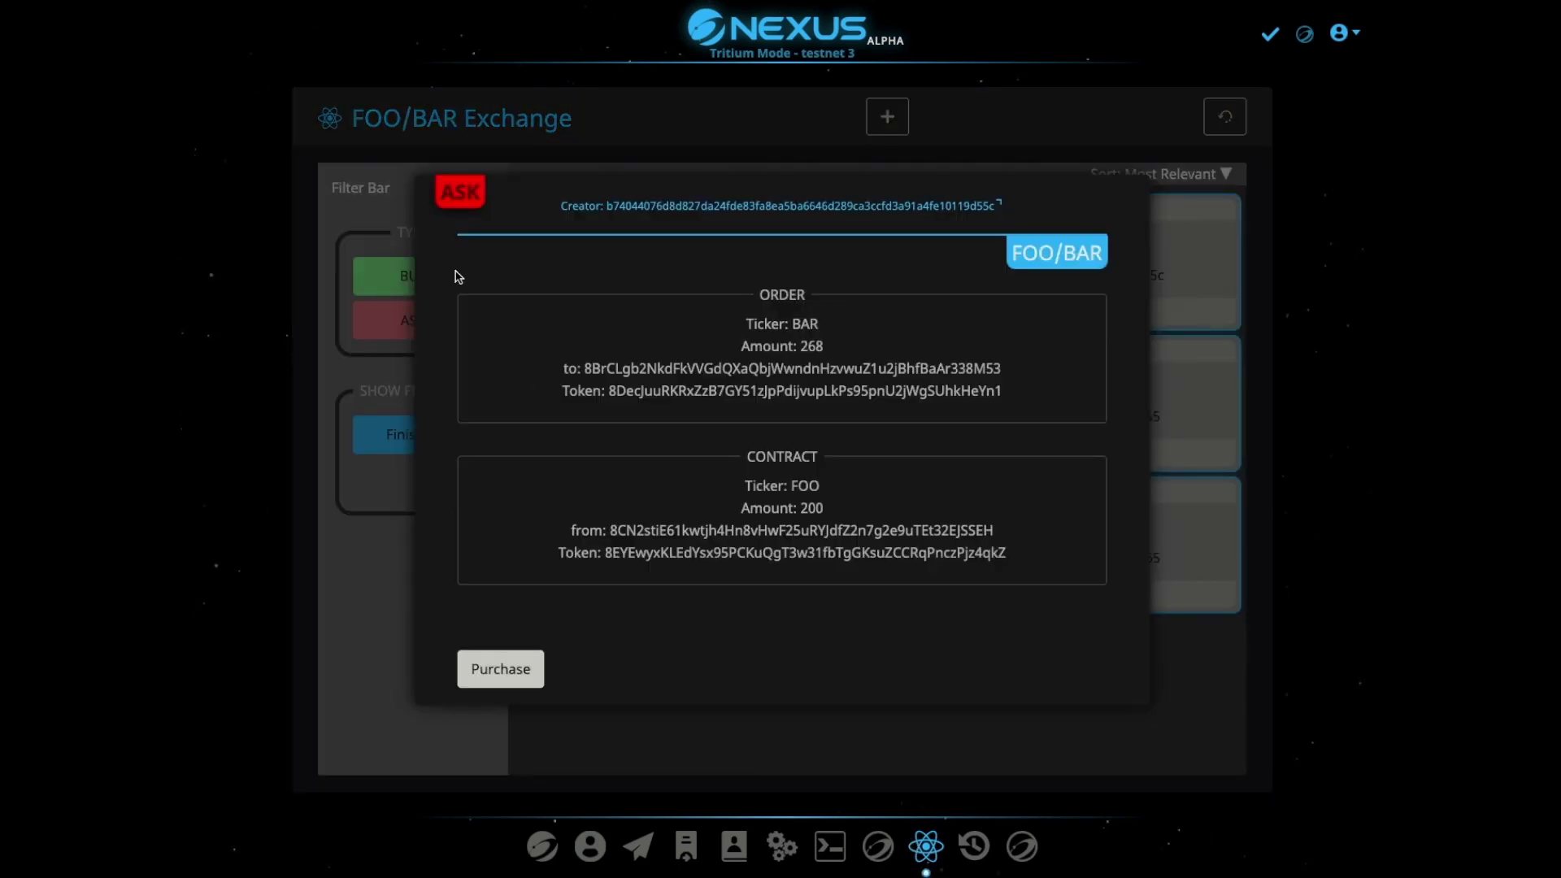
pyautogui.click(1175, 260)
pyautogui.click(412, 446)
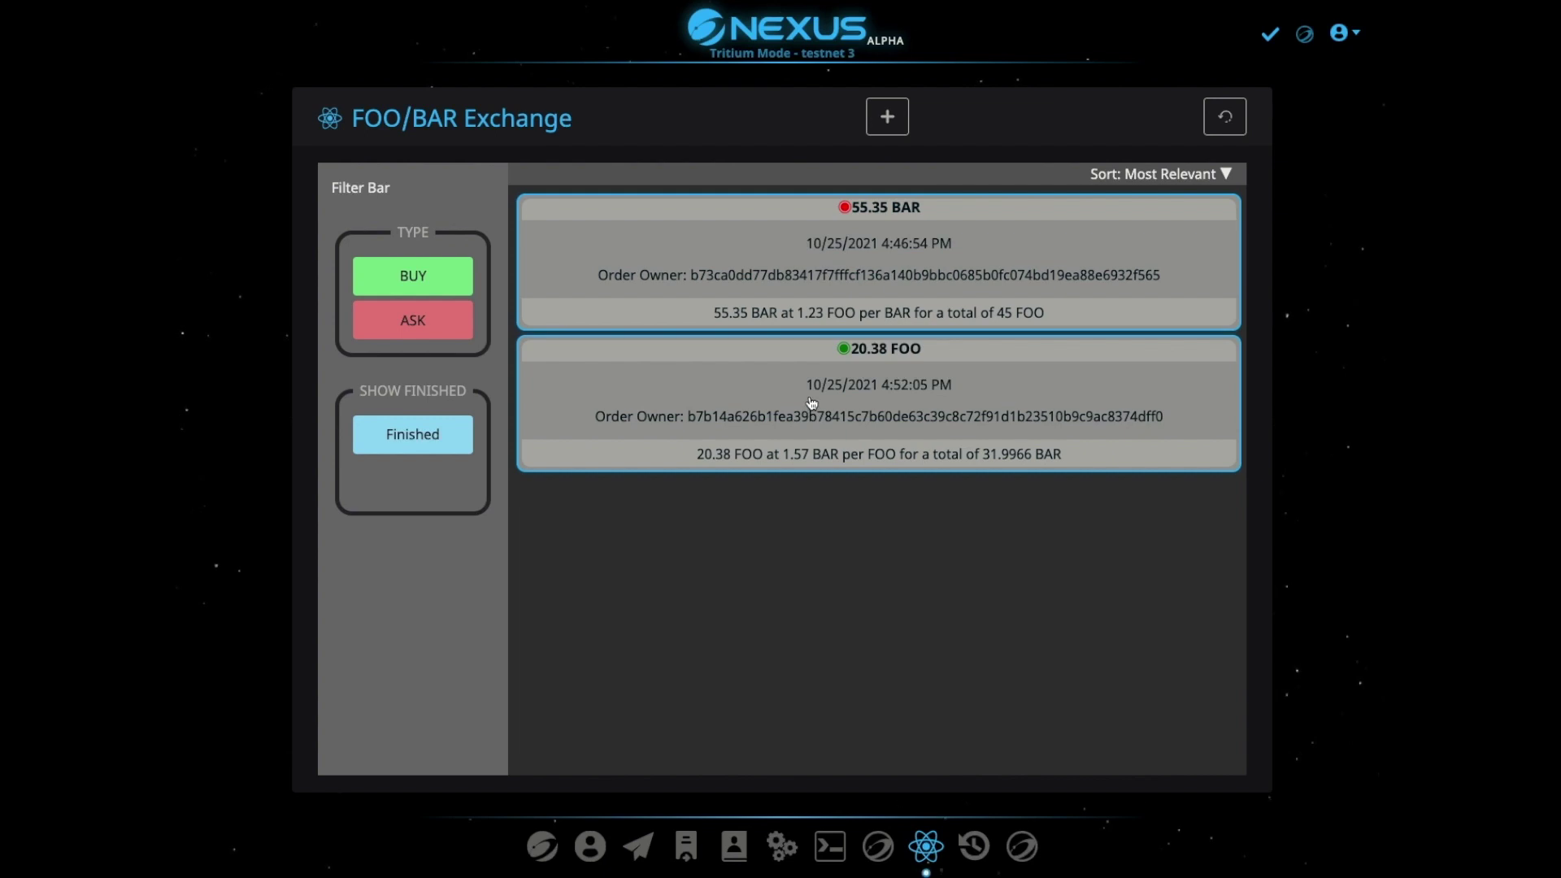
pyautogui.click(886, 116)
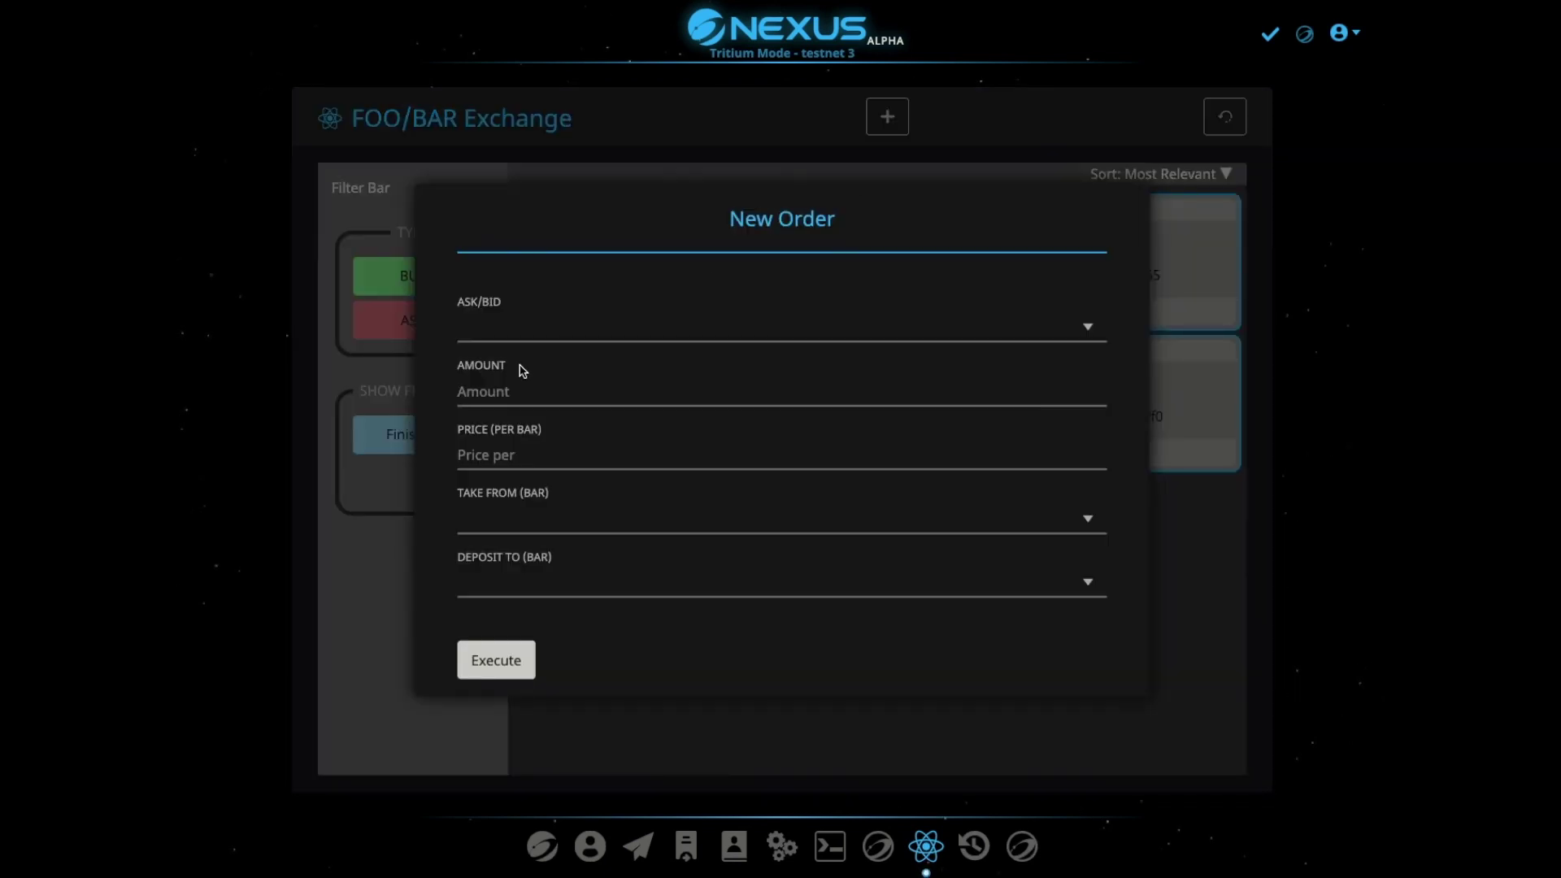
# Make the new order a Bid for amount 20 at 0.87 per BAR
pyautogui.click(551, 323)
pyautogui.click(510, 353)
pyautogui.click(524, 378)
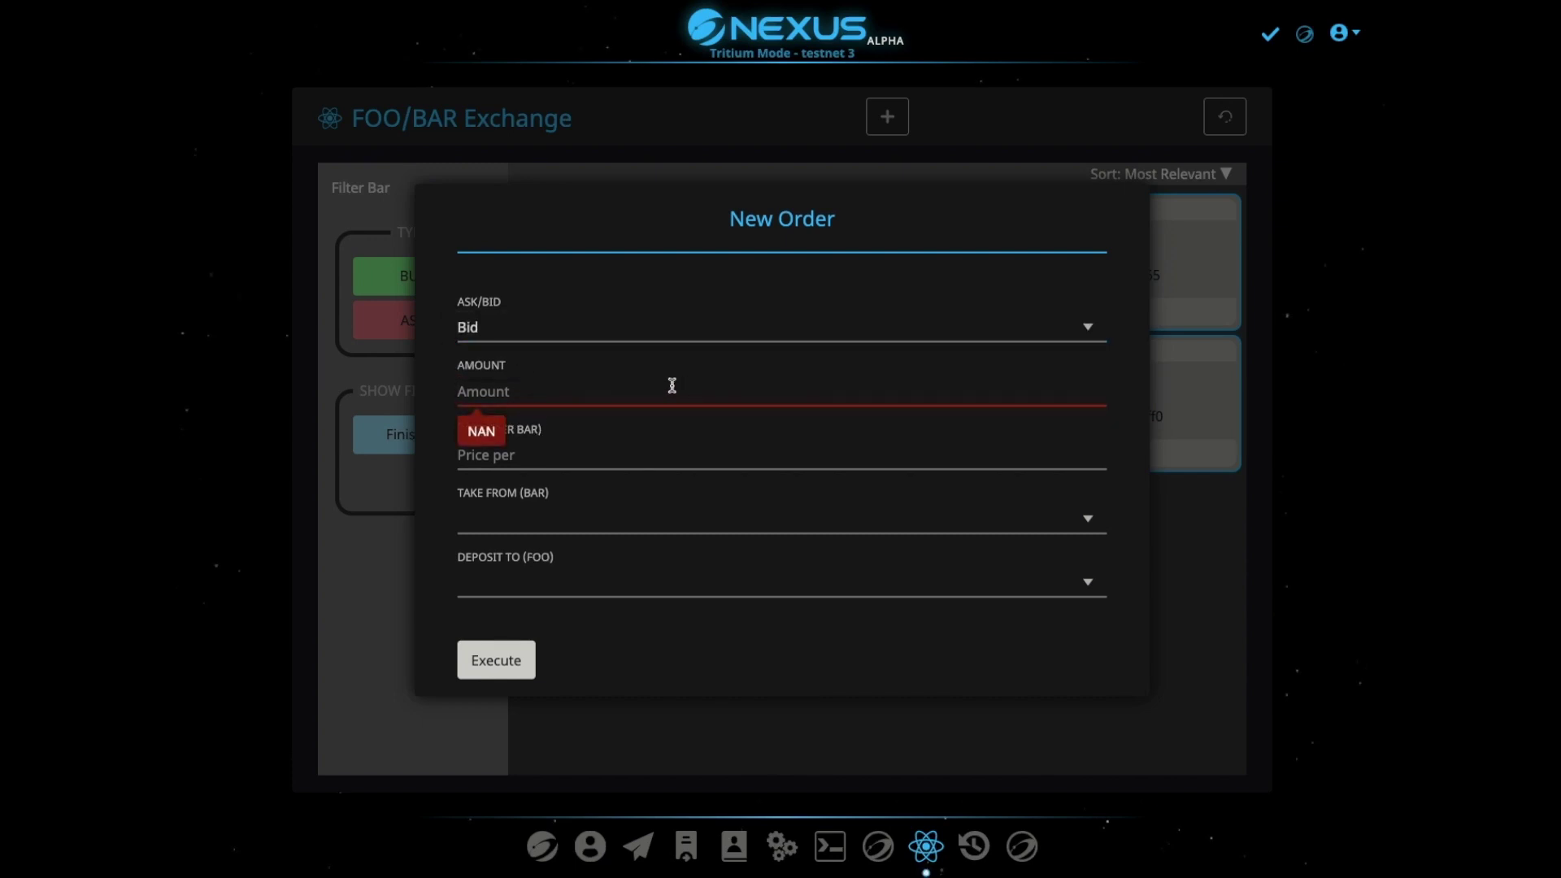
pyautogui.write('20')
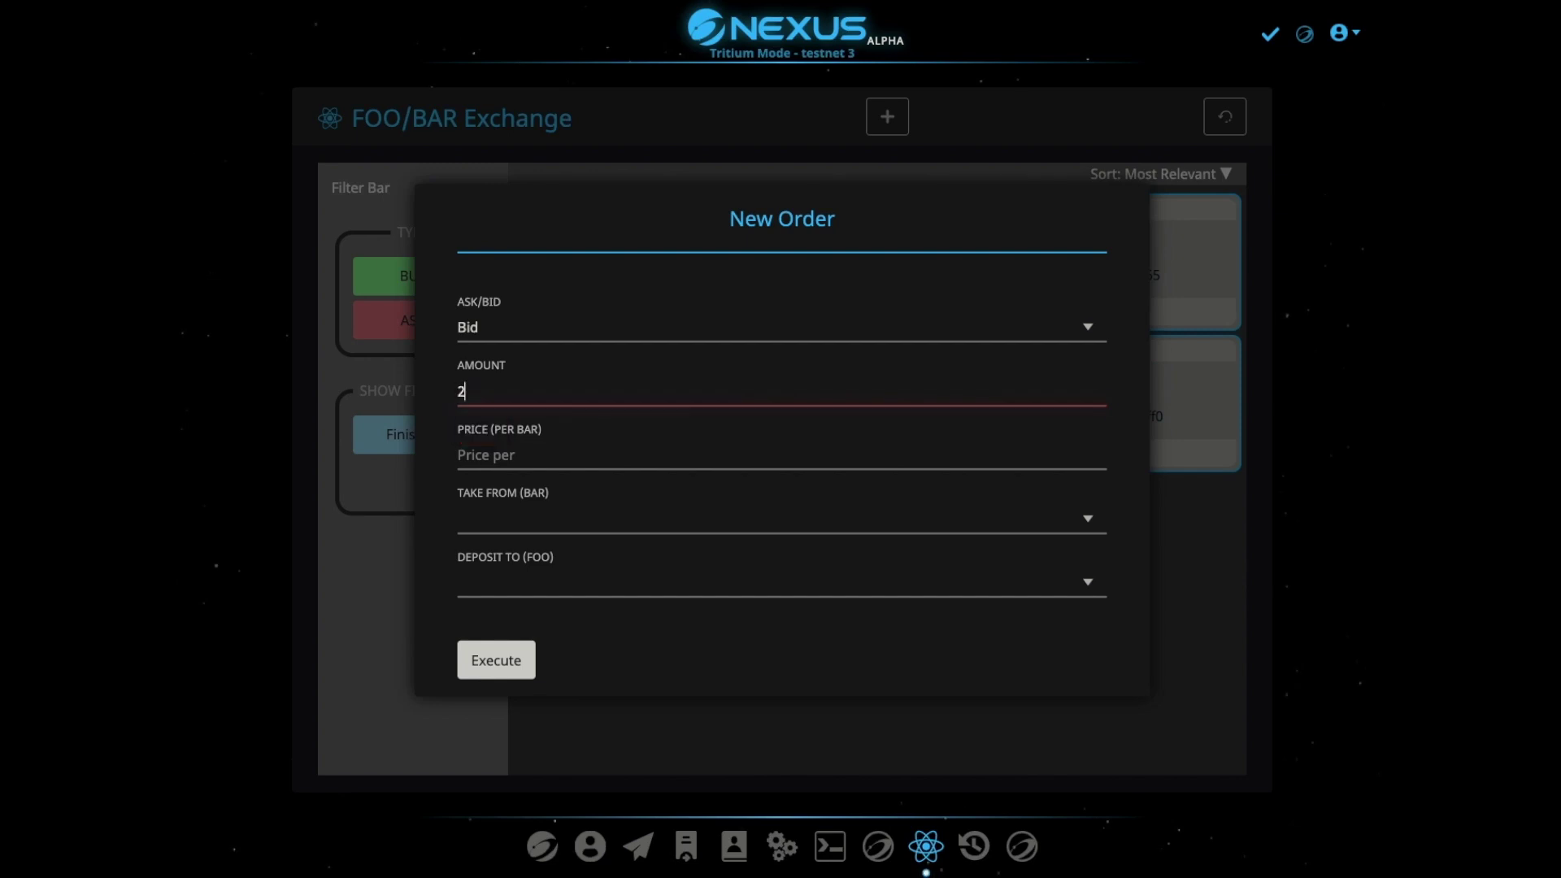
pyautogui.click(556, 455)
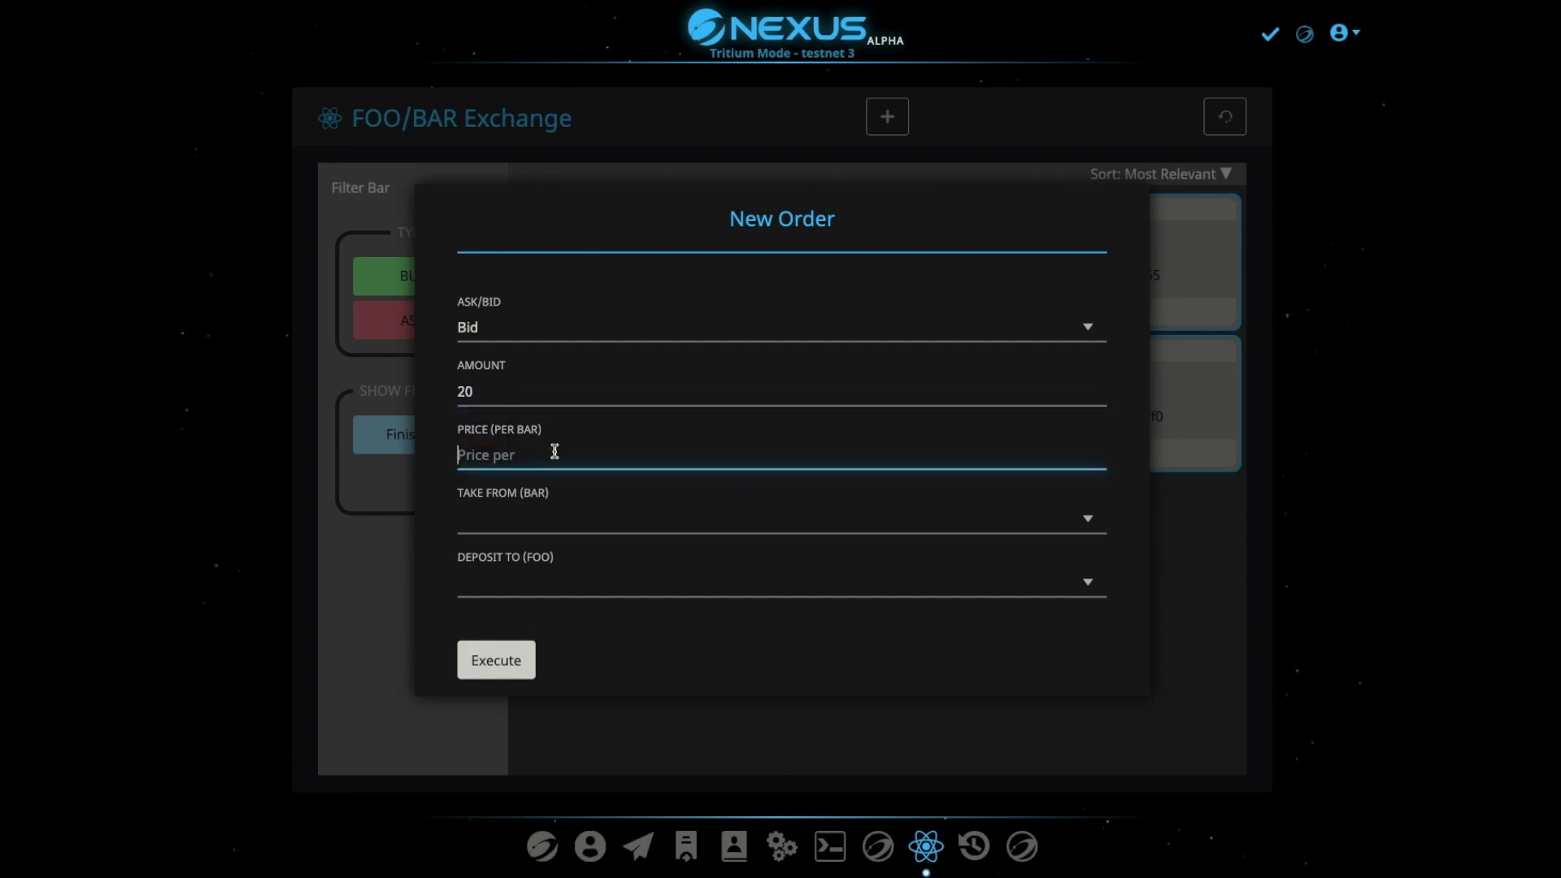
pyautogui.write('0.')
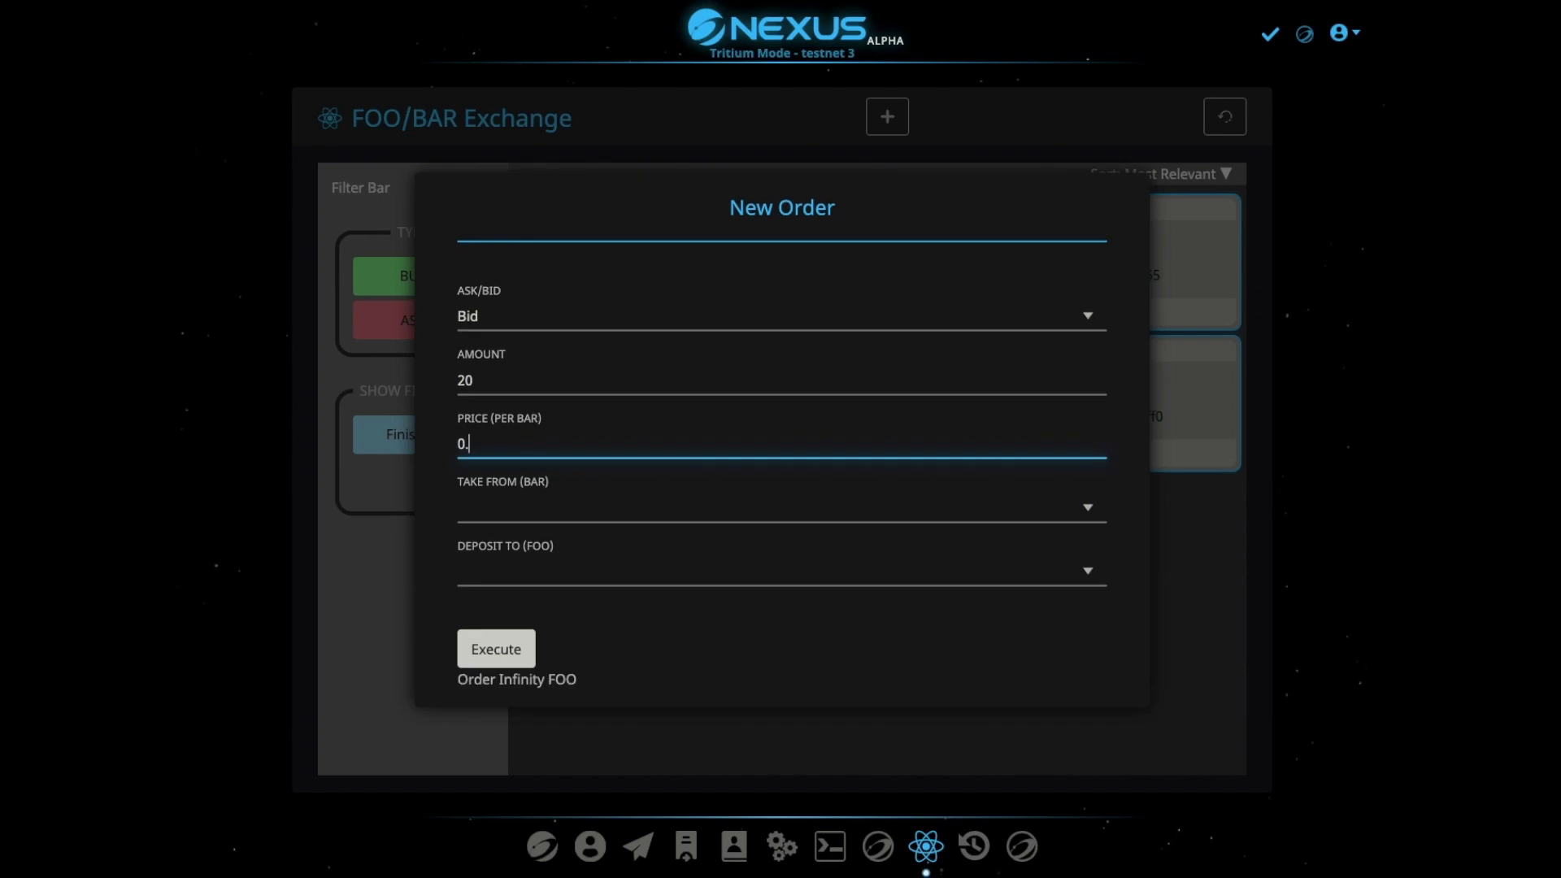
pyautogui.write('87')
# Take from the 268 BAR account, deposit into the 800 FOO account, and execute with the PIN
pyautogui.click(573, 507)
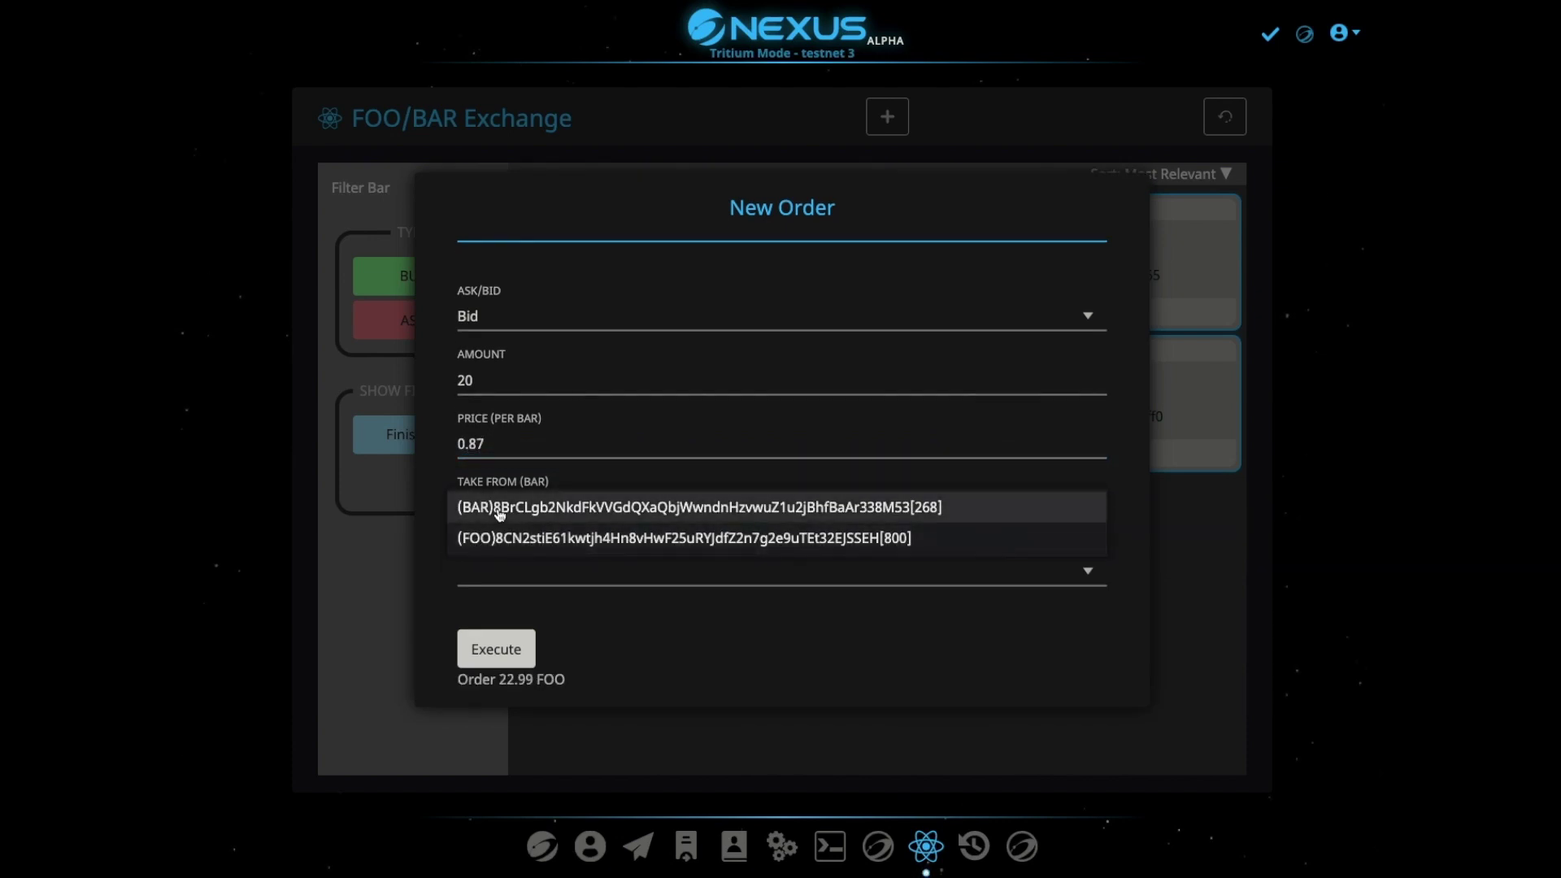
pyautogui.click(499, 509)
pyautogui.click(520, 569)
pyautogui.click(480, 598)
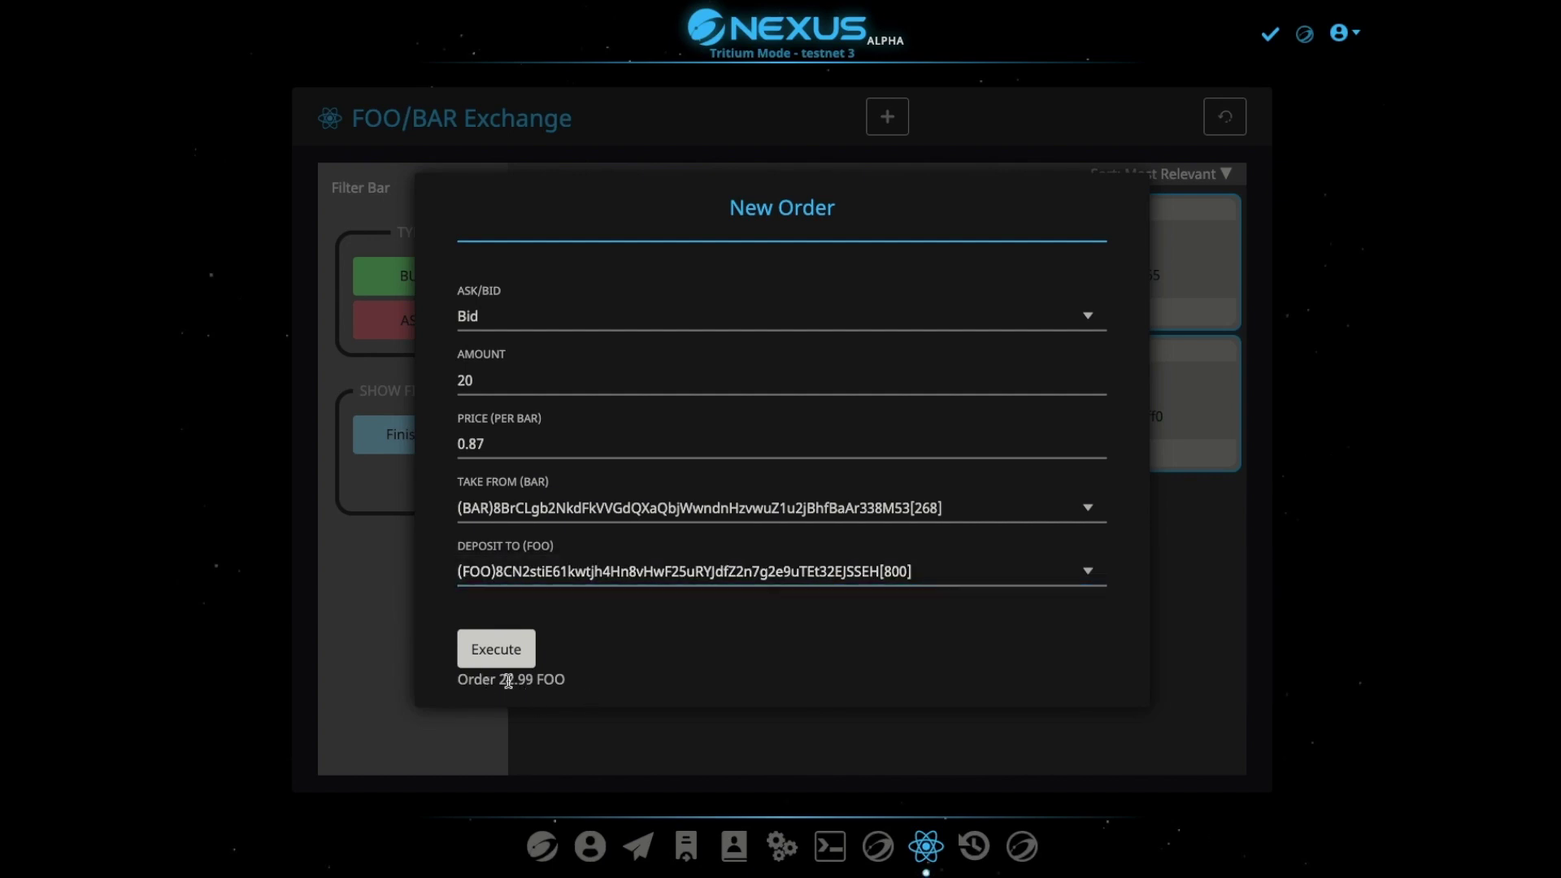
pyautogui.click(493, 652)
pyautogui.write('1234')
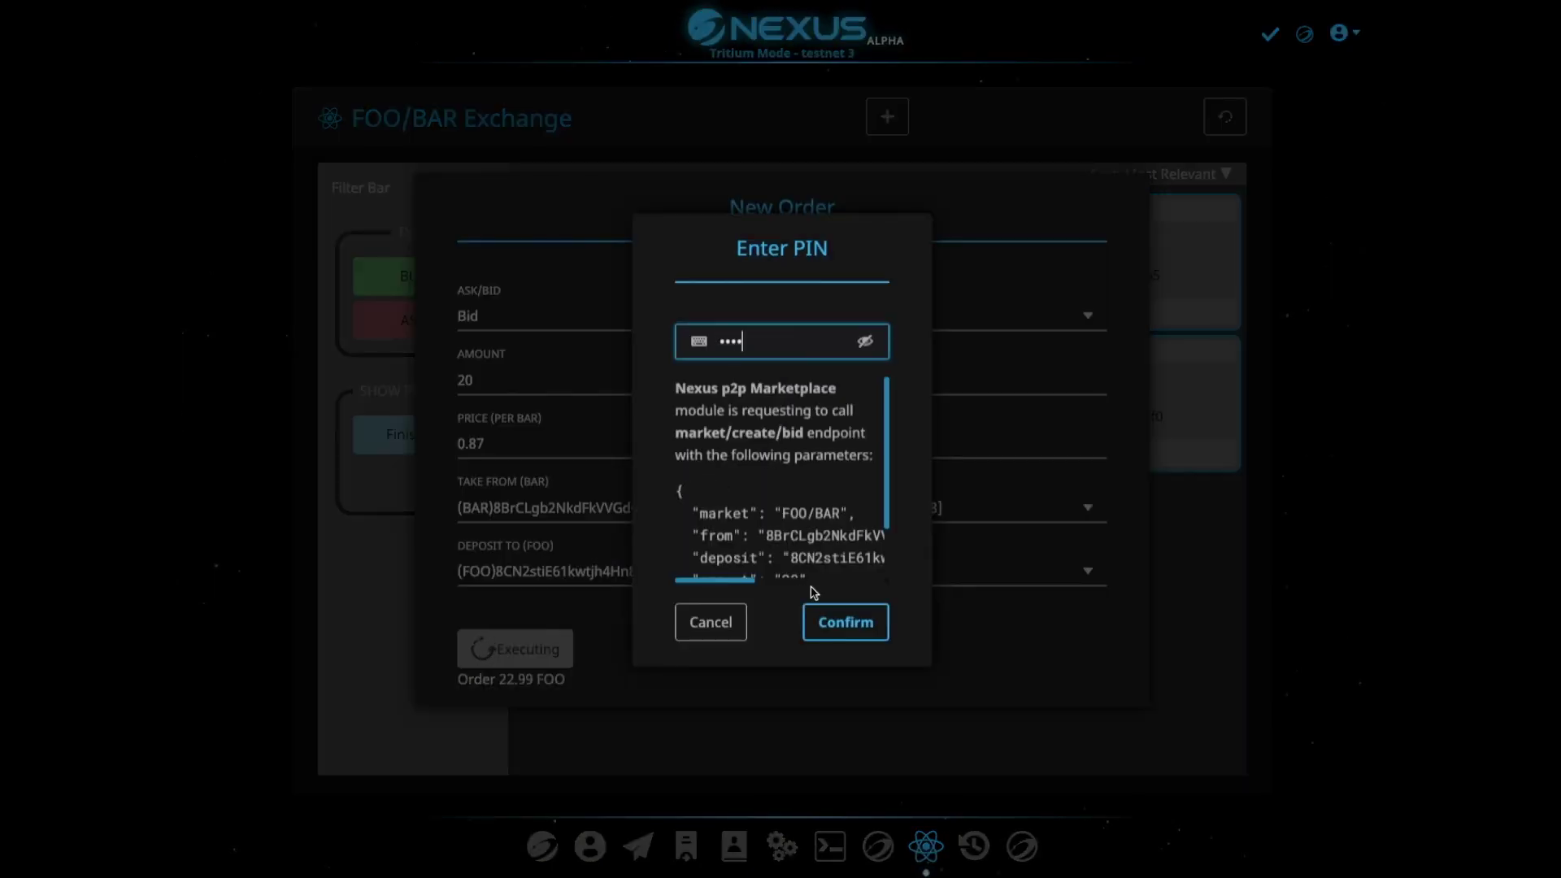
pyautogui.click(859, 633)
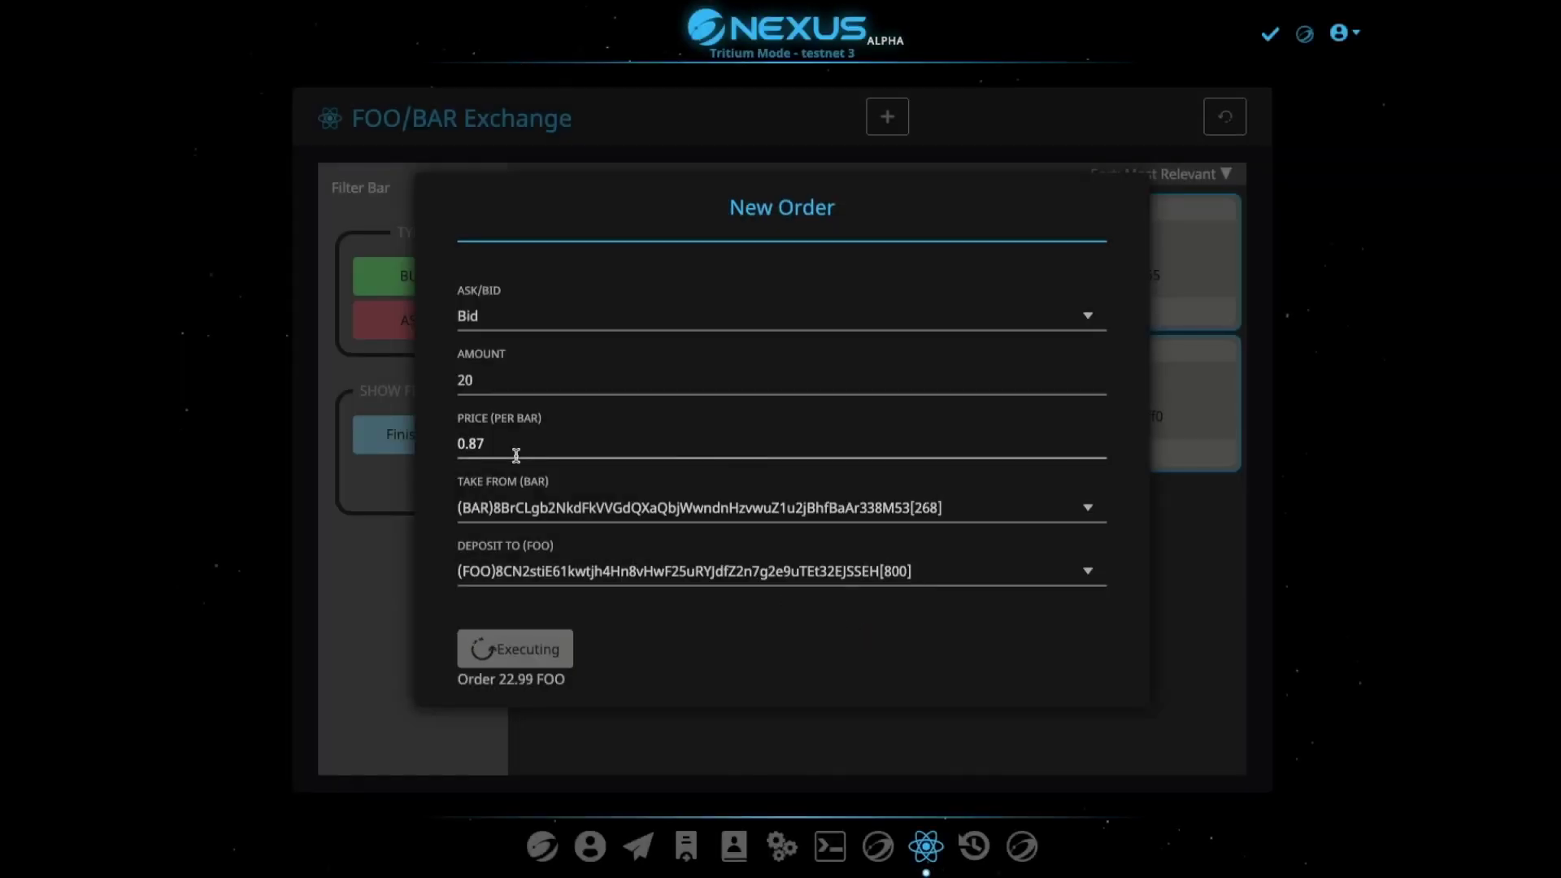